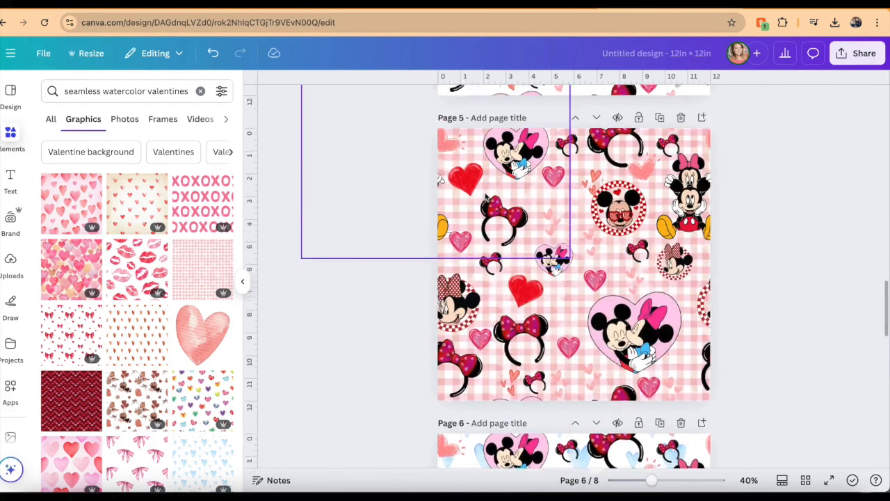
- Look through the existing Mickey and Minnie pattern pages and go to the blank page 8
scroll(486, 196, "down", 15)
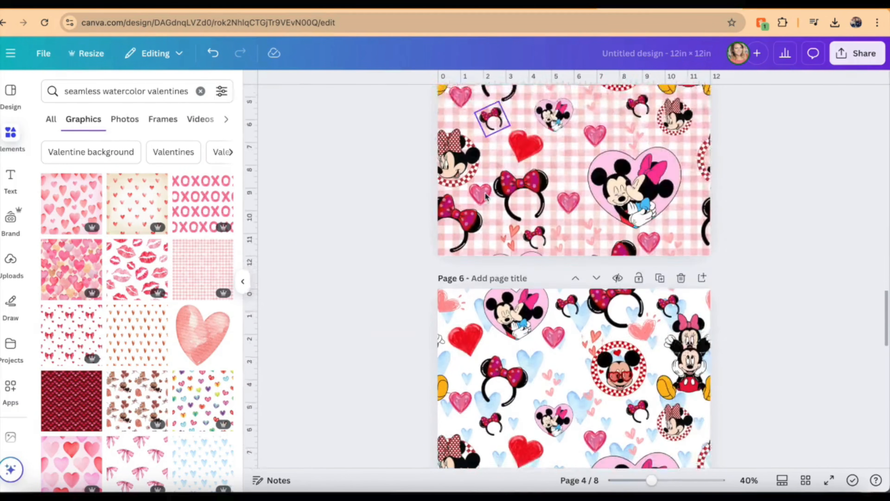
scroll(421, 211, "up", 7)
scroll(378, 214, "up", 6)
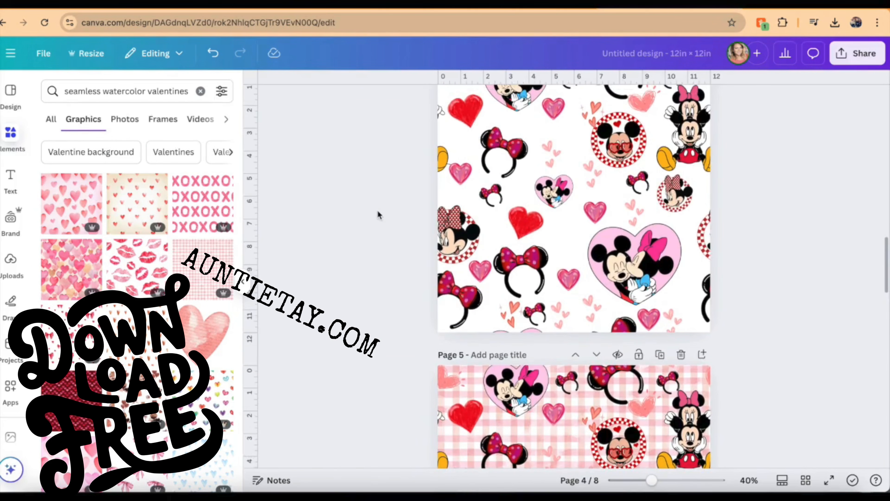
scroll(377, 213, "up", 2)
scroll(371, 228, "down", 15)
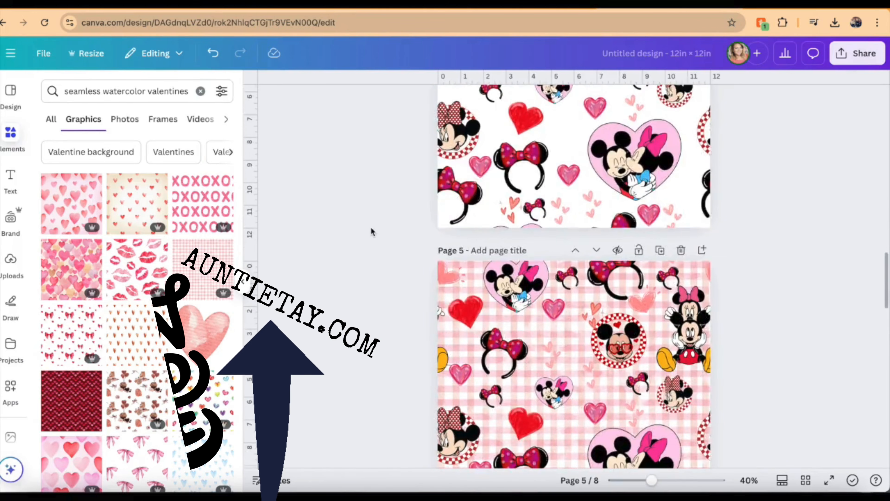
scroll(371, 228, "down", 10)
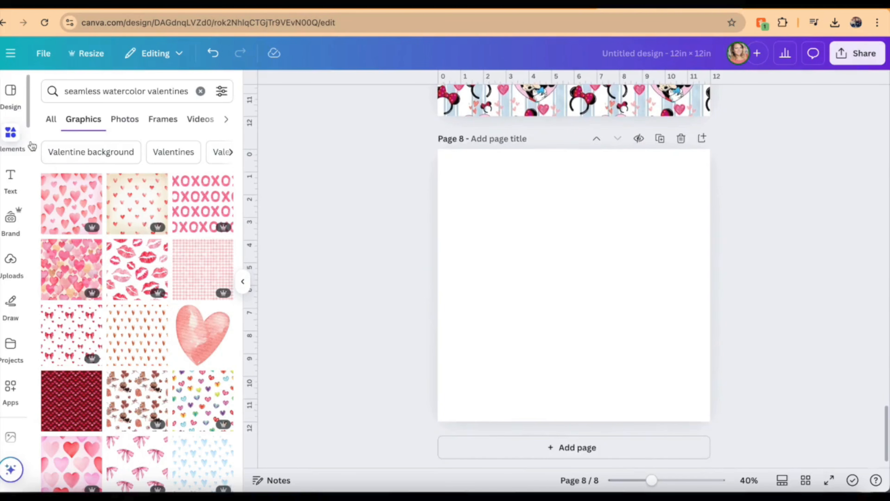
- Add the uploaded Minnie ears headband with the polka-dot bow to the blank page 8
left_click(12, 271)
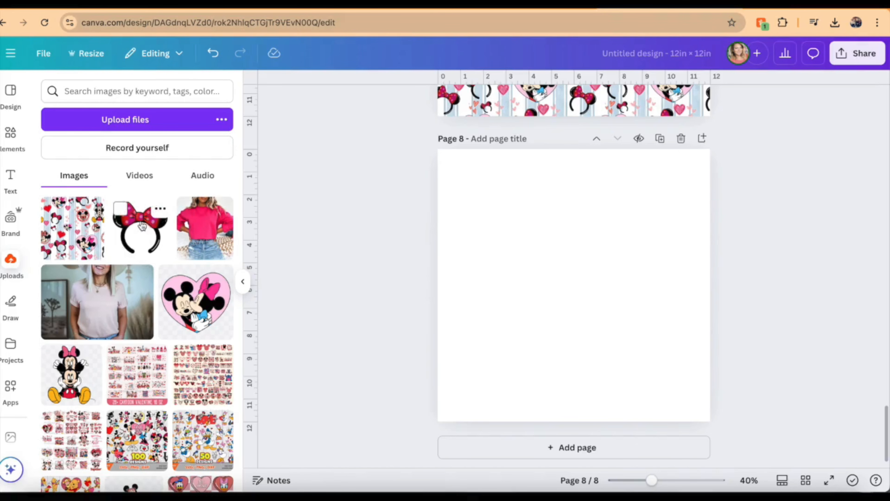
left_click(142, 226)
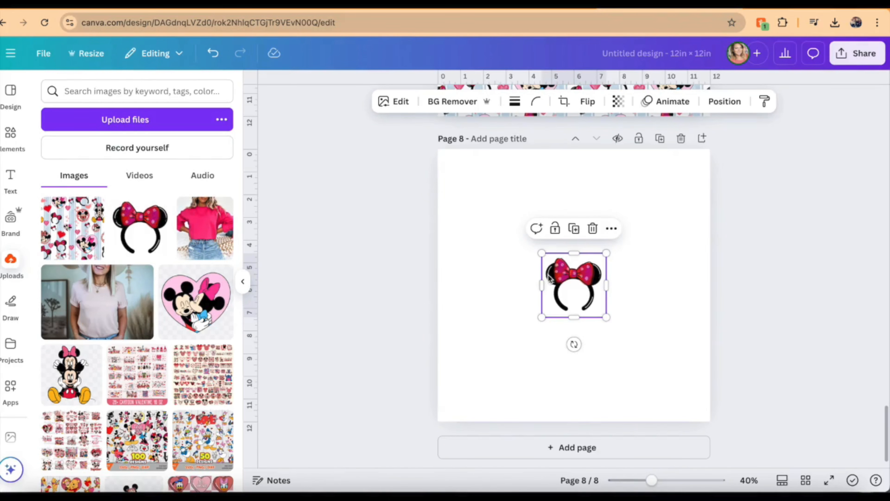
scroll(190, 291, "down", 1)
scroll(171, 299, "up", 1)
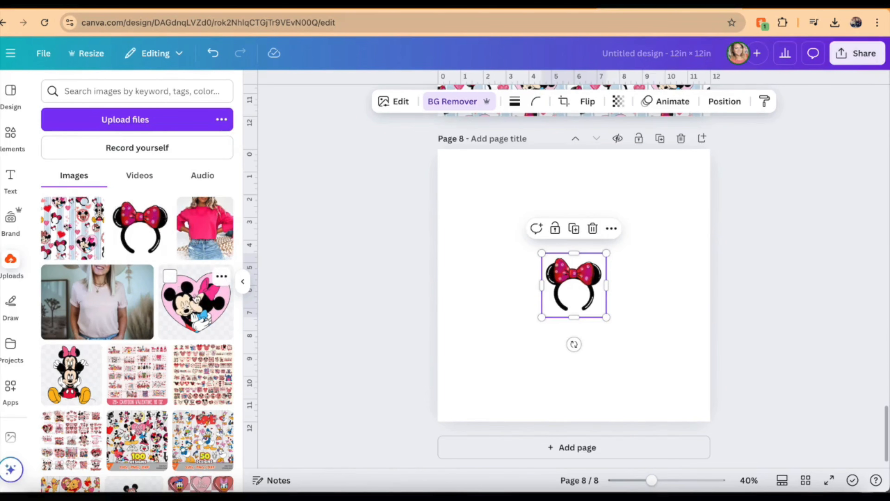
- Add the uploaded Mickey-and-Minnie heart and the stacked Mickey-and-Minnie figure, placing them lower left and upper right of the headband
left_click(196, 302)
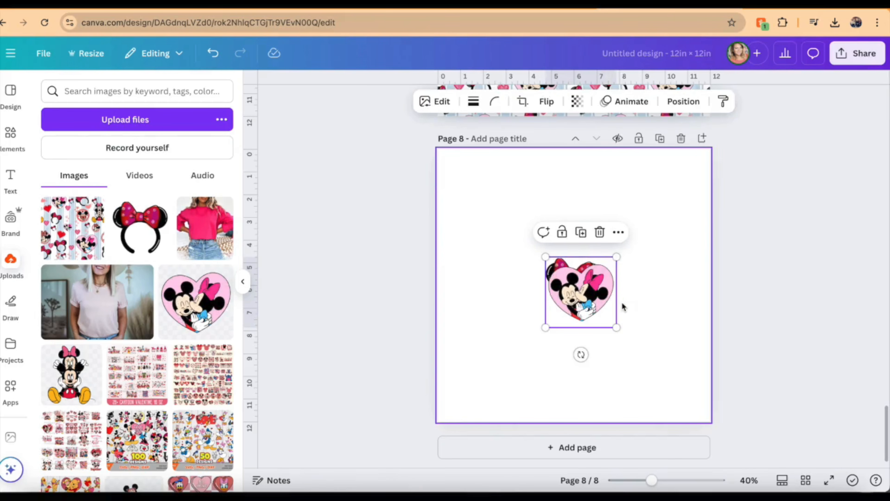
left_click_drag(582, 305, 518, 346)
left_click(74, 373)
left_click_drag(575, 290, 652, 221)
left_click(589, 277)
left_click_drag(589, 276, 589, 264)
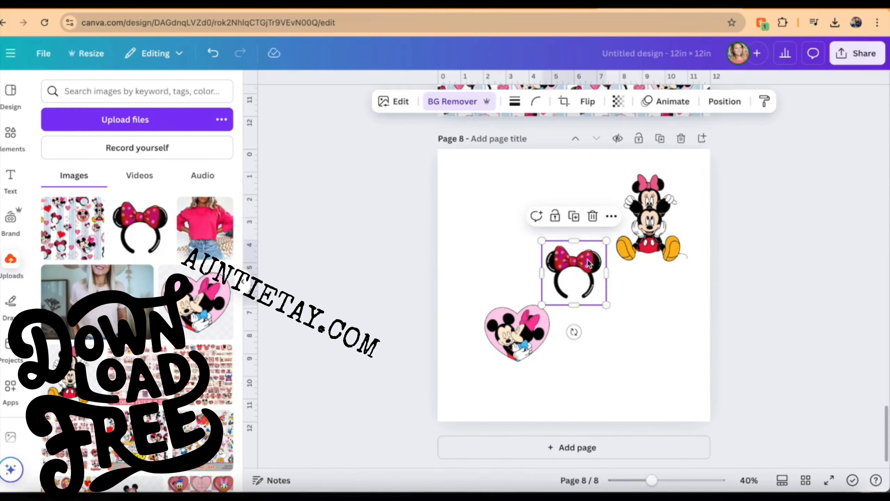
- Search the elements for "hearts" and place the coral three-heart graphic in the page's upper left area
left_click(11, 134)
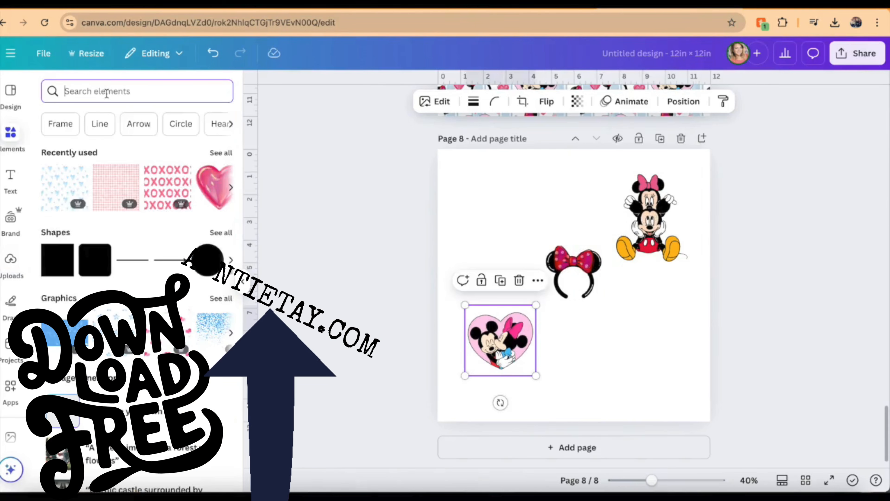
left_click(105, 91)
type("hearts")
key("Return")
left_click_drag(564, 291, 490, 237)
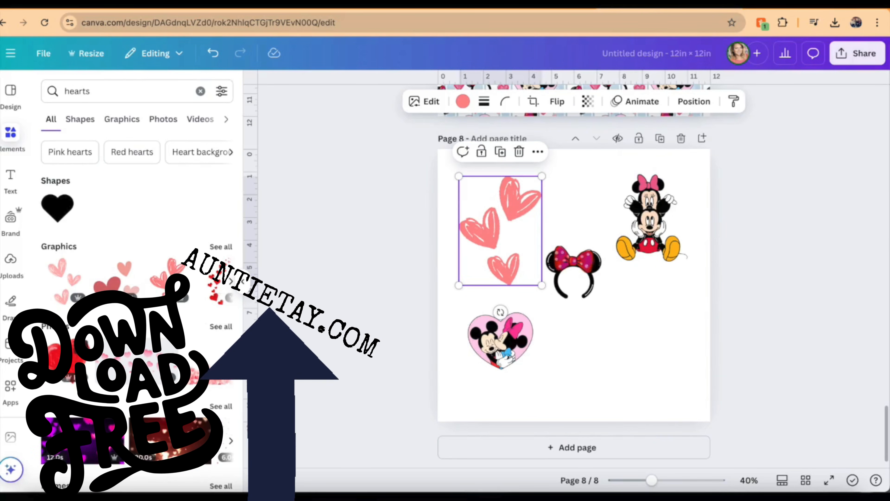
- From the full set of heart graphics, add the brush-stroke outline hearts, shrink them and place them in the page's lower right area
left_click(220, 248)
scroll(137, 267, "down", 3)
left_click(69, 269)
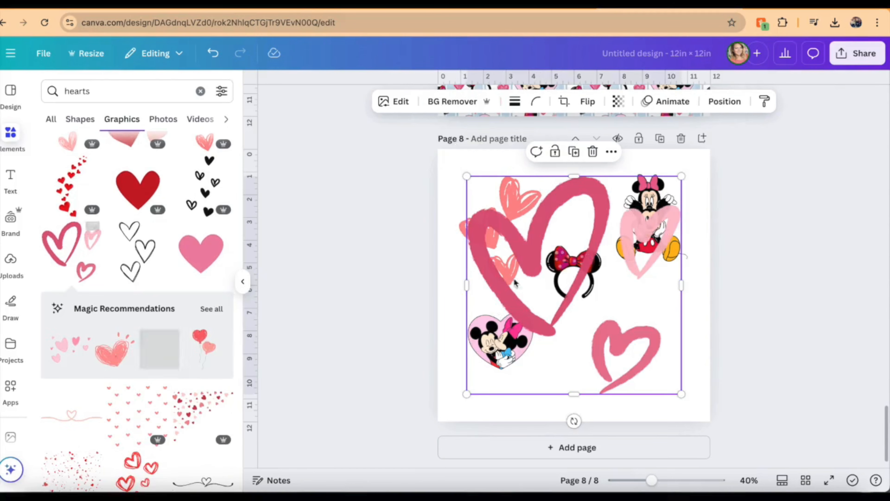
left_click_drag(686, 179, 666, 322)
left_click_drag(681, 286, 643, 327)
- Add the recommended pale pink scattered hearts graphic and shrink it to about 4 in wide
scroll(167, 368, "down", 2)
left_click(78, 277)
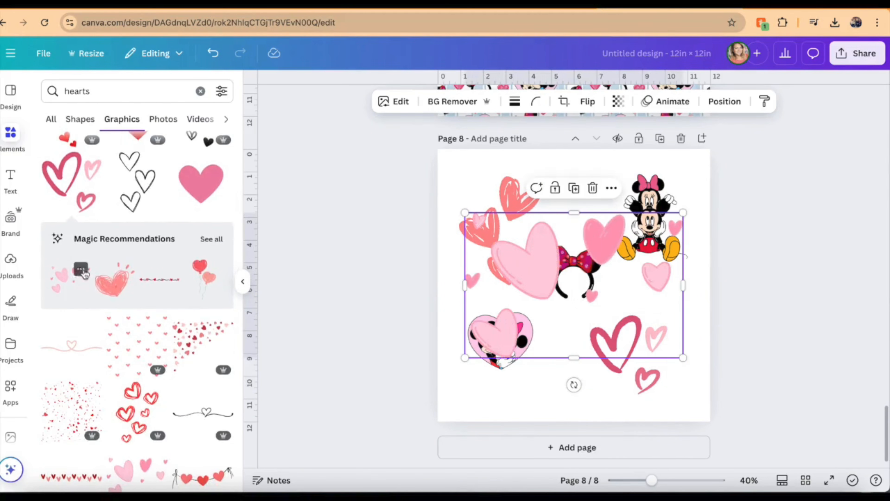
left_click_drag(682, 214, 564, 295)
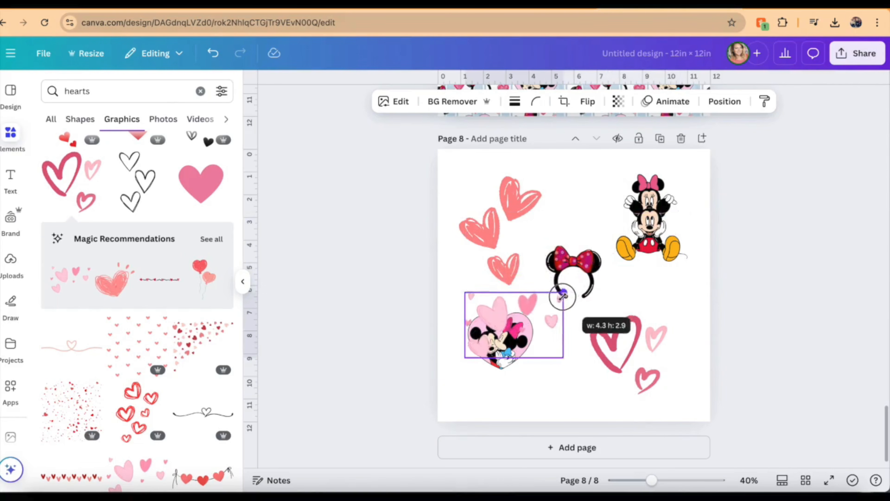
left_click_drag(563, 296, 555, 298)
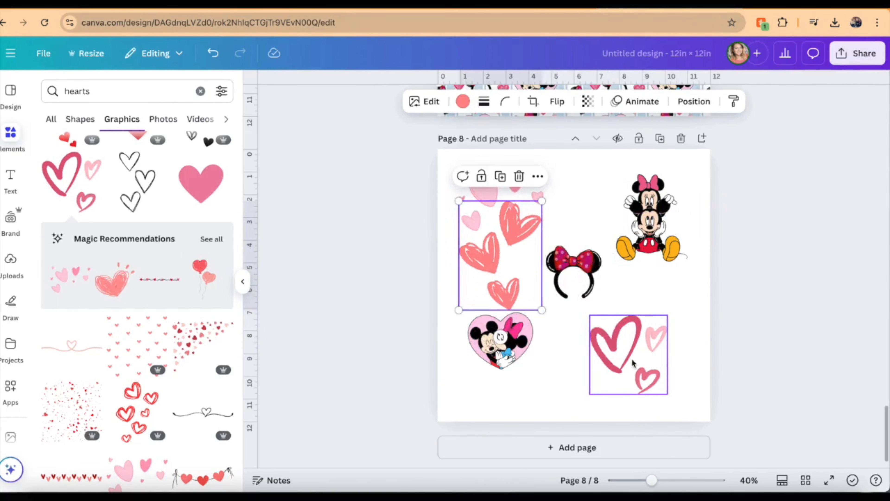
- Spread the graphics out: couple heart lower left, headband bottom centre, outline hearts lower right, pale pink hearts in the top-left corner
left_click_drag(634, 359, 649, 358)
left_click_drag(501, 339, 487, 374)
left_click(616, 364)
left_click_drag(616, 365, 623, 374)
left_click(571, 277)
left_click_drag(570, 277, 565, 344)
mouse_move(501, 255)
left_mouse_down()
mouse_move(501, 282)
mouse_move(501, 273)
left_mouse_up()
left_click_drag(472, 178, 471, 165)
- Place a copy of the outline hearts near the page's top centre and a smaller copy of the stacked figure in the middle
left_click_drag(549, 217, 530, 204)
left_click_drag(640, 221, 570, 266)
left_click_drag(624, 220, 604, 238)
left_click_drag(564, 273, 551, 272)
- Place a tilted copy of the headband at the page's left side and shrink the coral heart cluster below it
left_click(499, 253)
left_click_drag(542, 218, 505, 243)
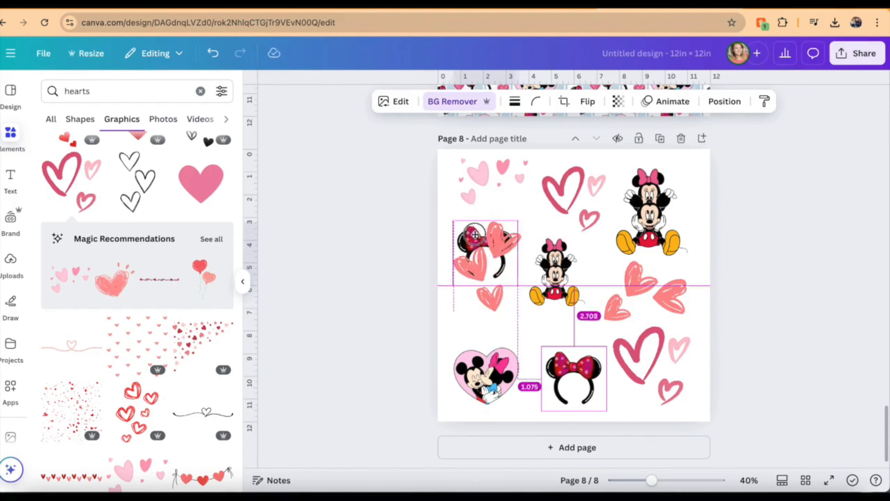
left_click_drag(487, 246, 471, 247)
left_click_drag(477, 285, 498, 284)
left_click(496, 291)
left_click_drag(516, 234, 493, 273)
- Add a copy of the couple heart right of the page's centre and rotate the small coral heart cluster beside it
left_click(495, 396)
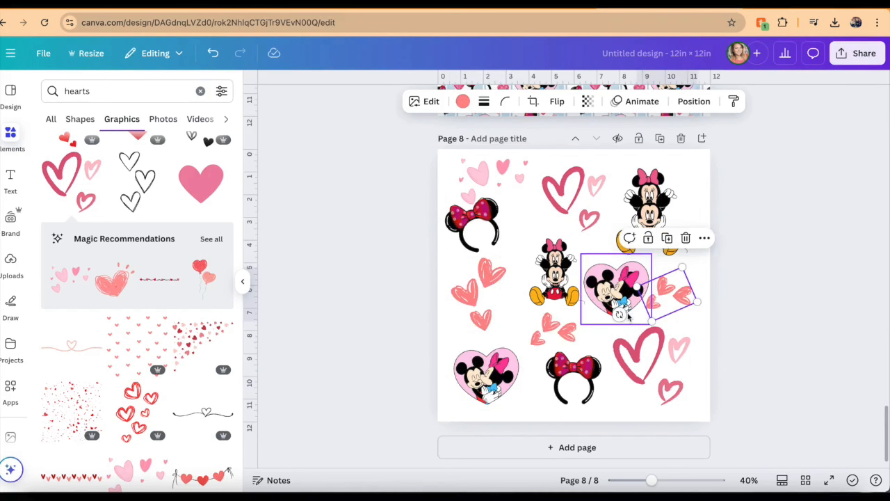
left_click_drag(626, 314, 693, 308)
left_click_drag(573, 193, 572, 203)
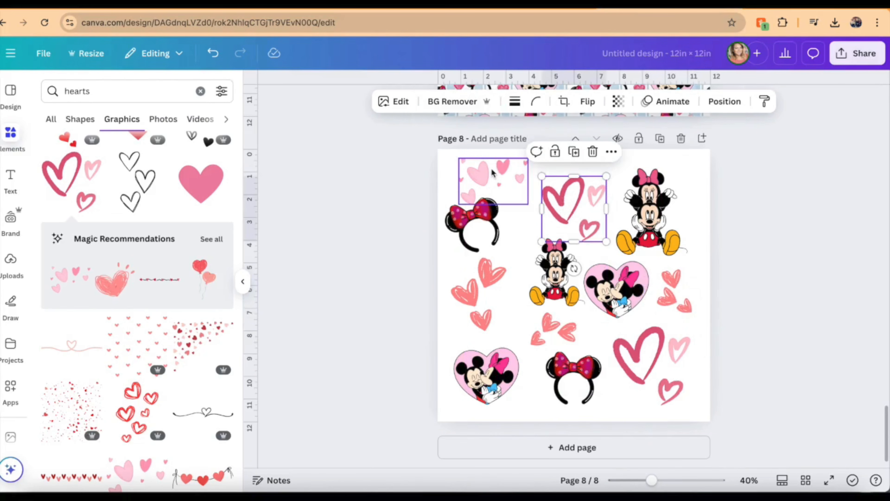
- Adjust the left headband and fit a smaller, tilted headband copy between the top outline hearts and the stacked figure
left_click(464, 222)
left_click_drag(494, 183, 490, 194)
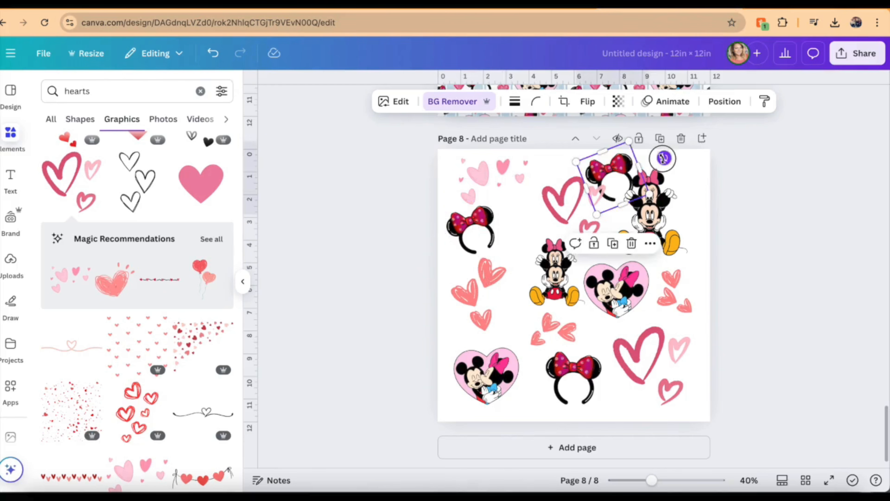
left_click_drag(664, 157, 663, 202)
left_click_drag(557, 200, 537, 199)
left_click_drag(654, 182, 634, 202)
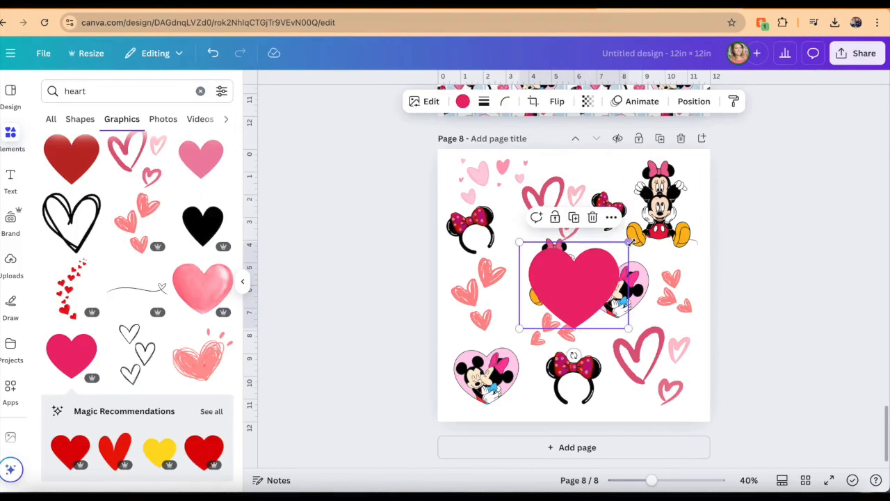
- Add a solid pink heart and a sketched coral heart, shrink them and scatter copies in the gaps between the graphics
left_click_drag(631, 246, 523, 247)
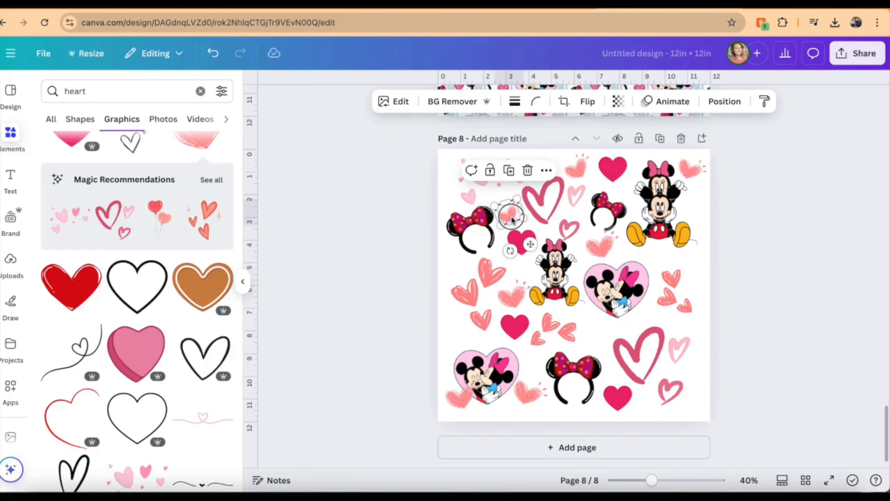
left_click_drag(512, 215, 509, 210)
- Search the graphics for "seamless pattern watercolor" and add the blue striped pattern to page 8
left_click(88, 92)
double_click(88, 91)
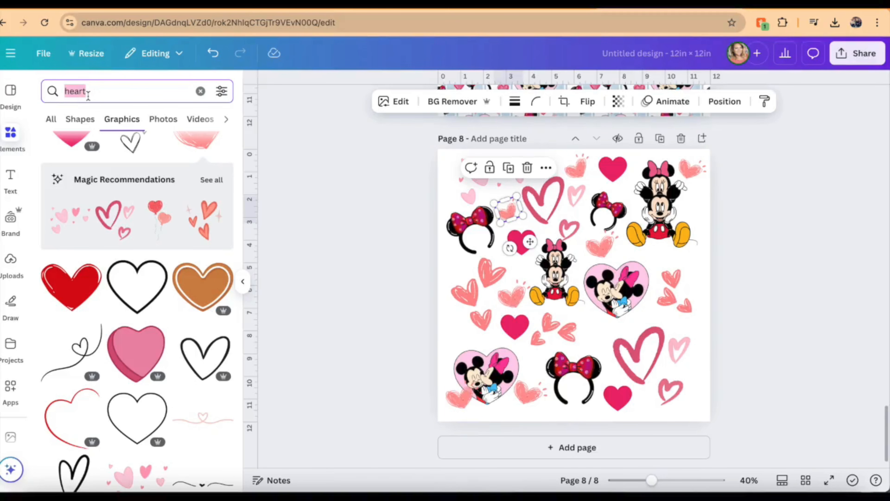
type("seamless pattern")
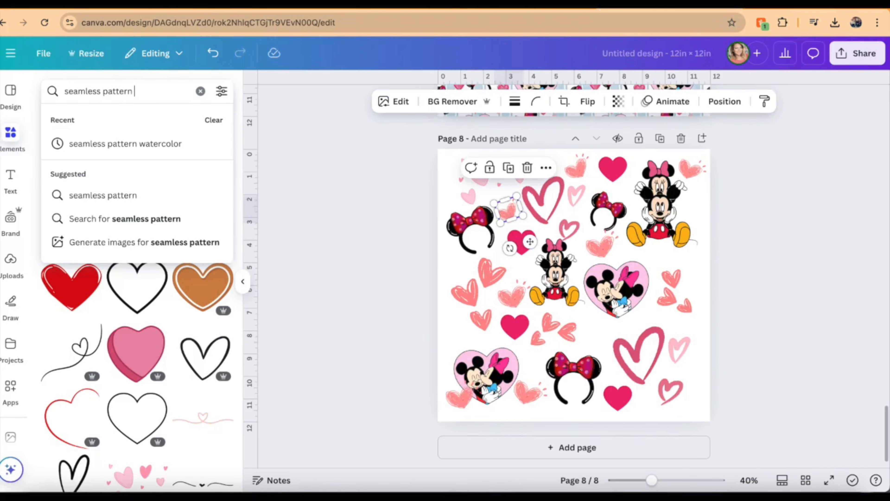
type(" wat")
key("BackSpace")
key("BackSpace")
key("BackSpace")
key("BackSpace")
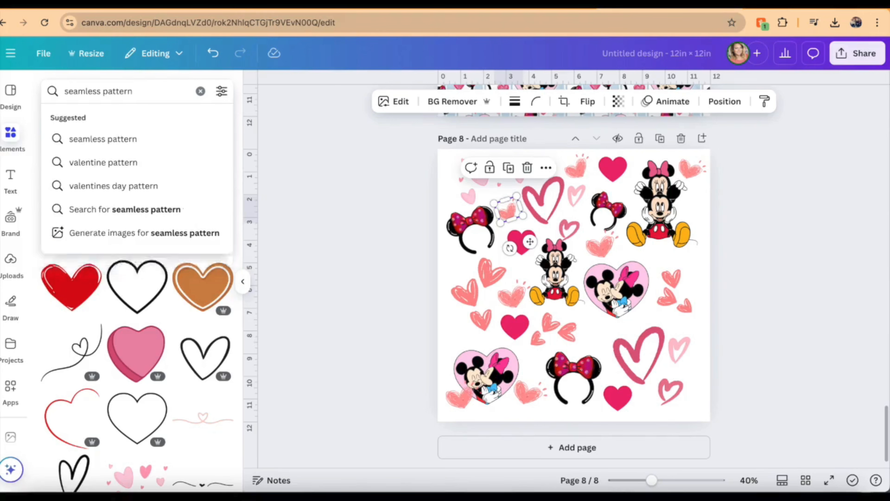
type("watercolor")
key("Return")
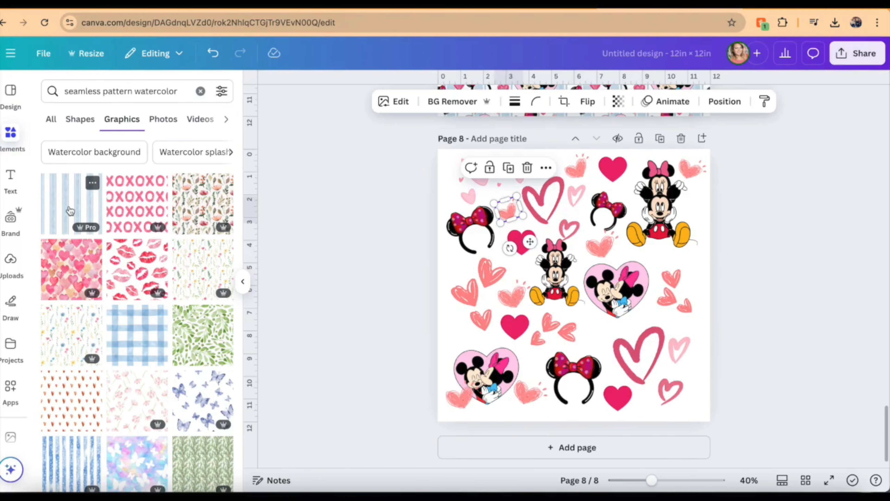
left_click(70, 211)
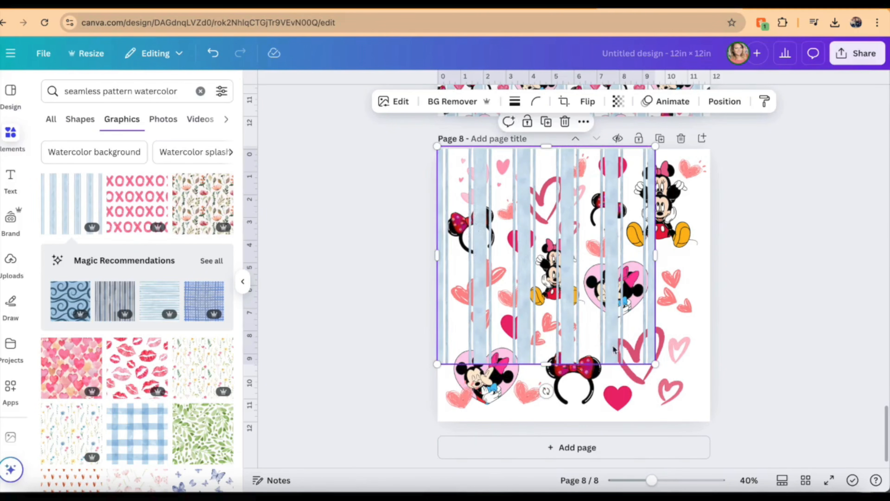
- Enlarge and align the blue striped pattern so it covers the whole 12 × 12 in page
left_click_drag(656, 365, 715, 414)
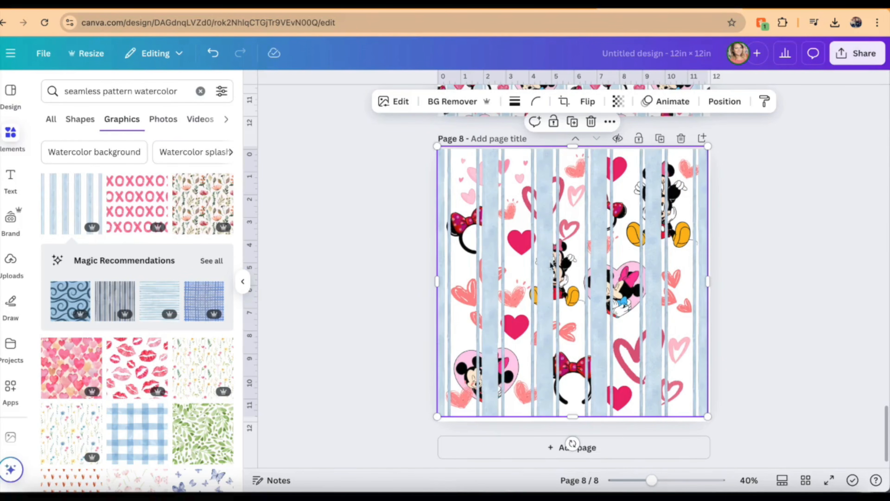
left_click_drag(545, 260, 544, 263)
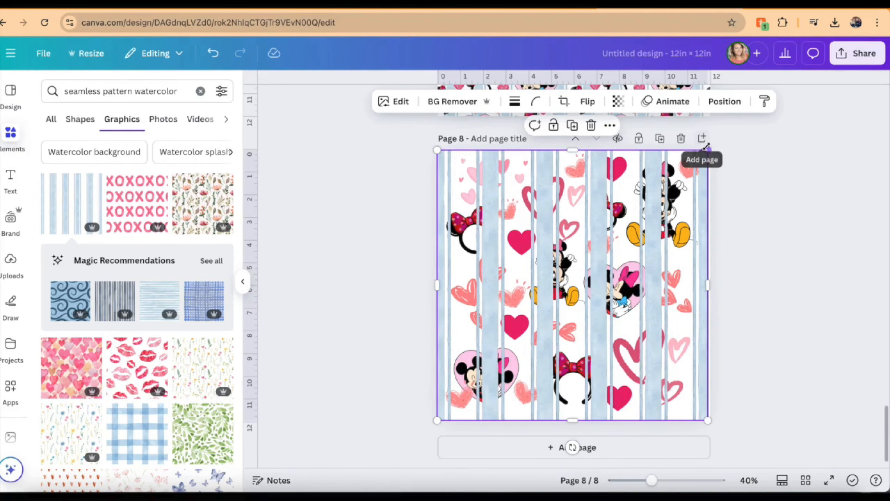
left_click_drag(707, 148, 711, 148)
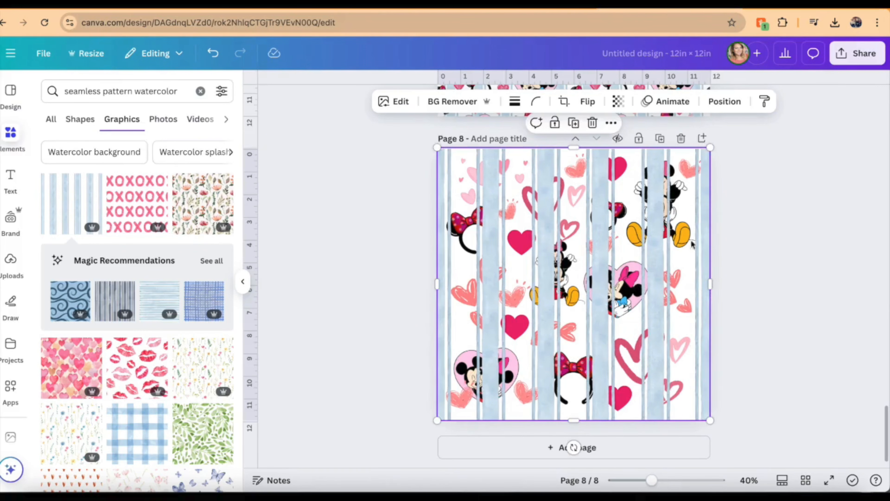
- Send the blue striped pattern to the back, behind all the characters and hearts
right_click(663, 252)
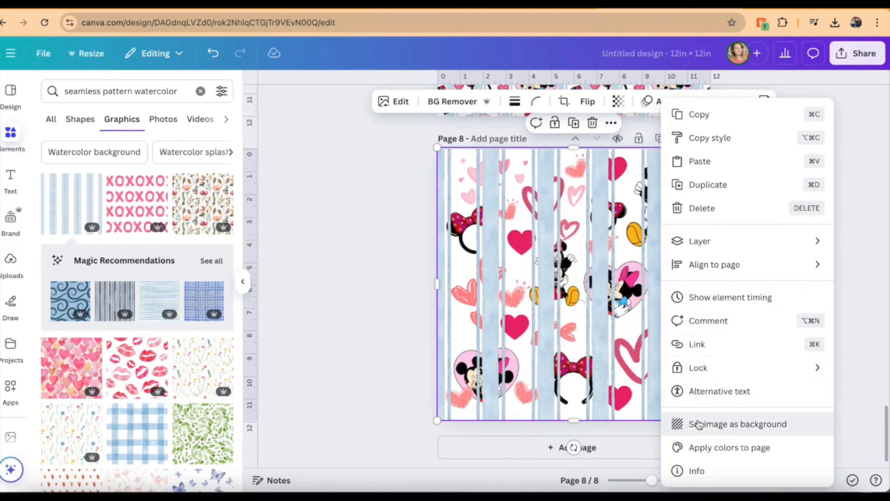
mouse_move(694, 246)
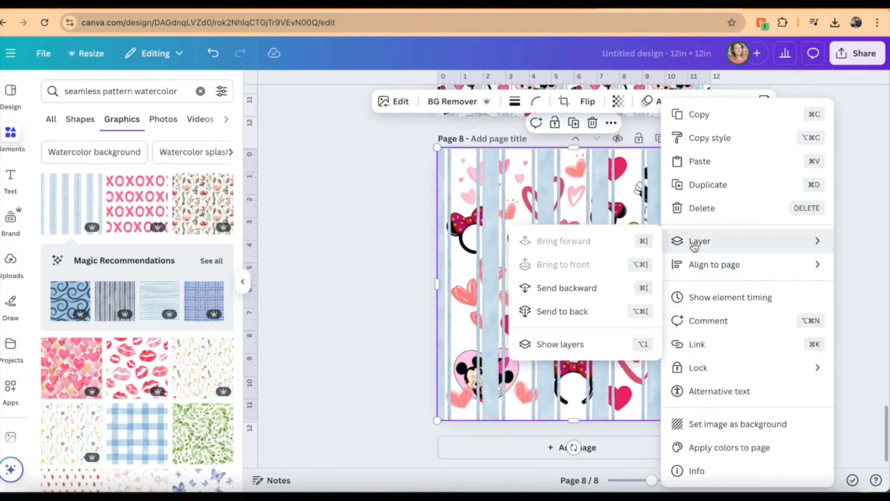
left_click(565, 312)
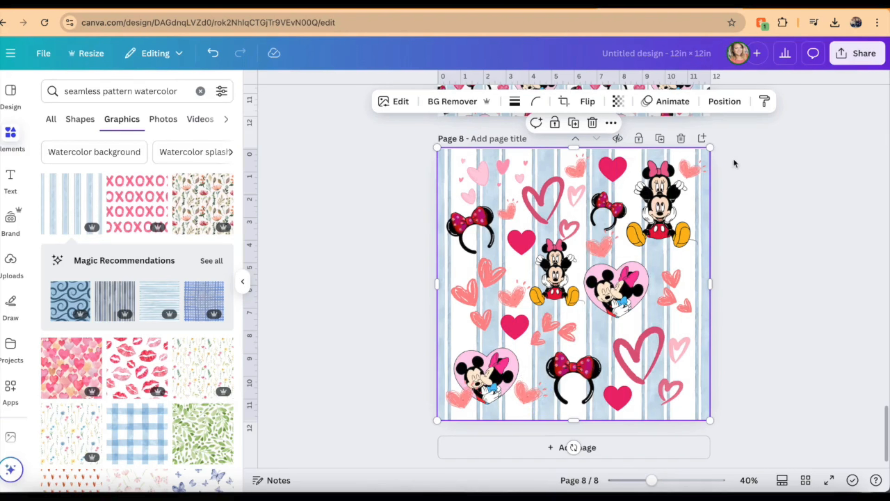
- Select everything on page 8, including the striped background, and group it into one object
left_click_drag(740, 152, 439, 414)
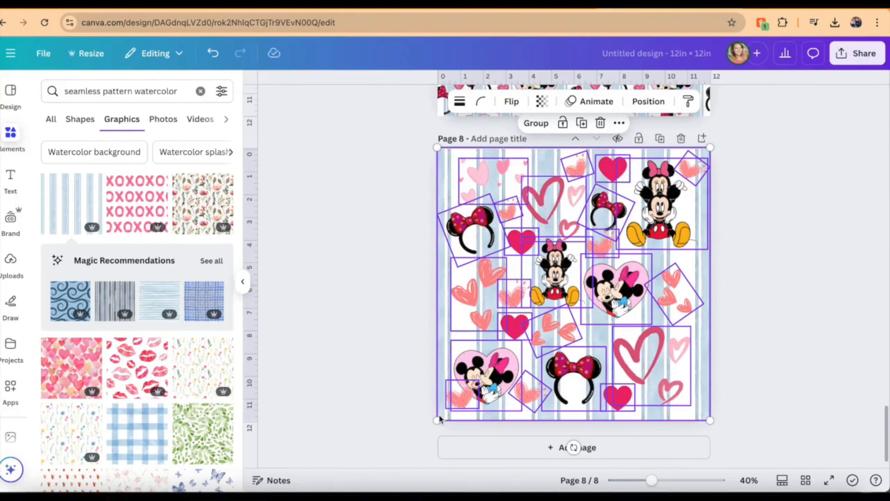
left_click(536, 123)
left_click(705, 200)
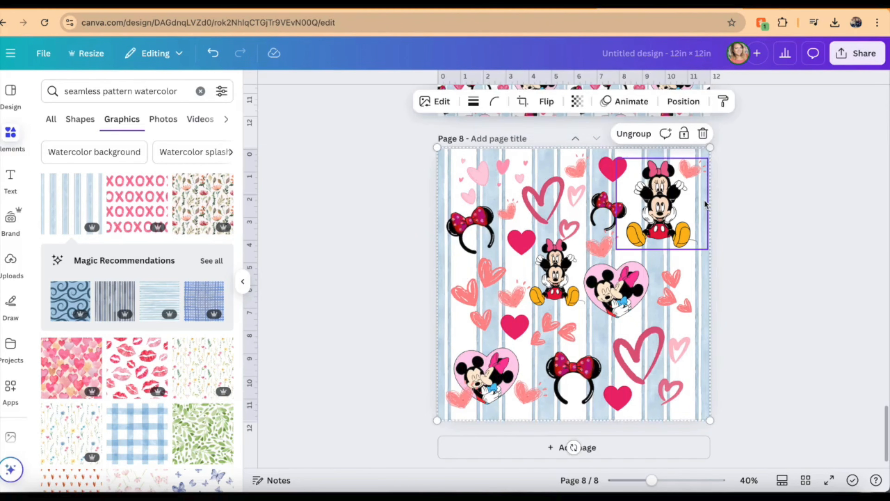
left_click(704, 277)
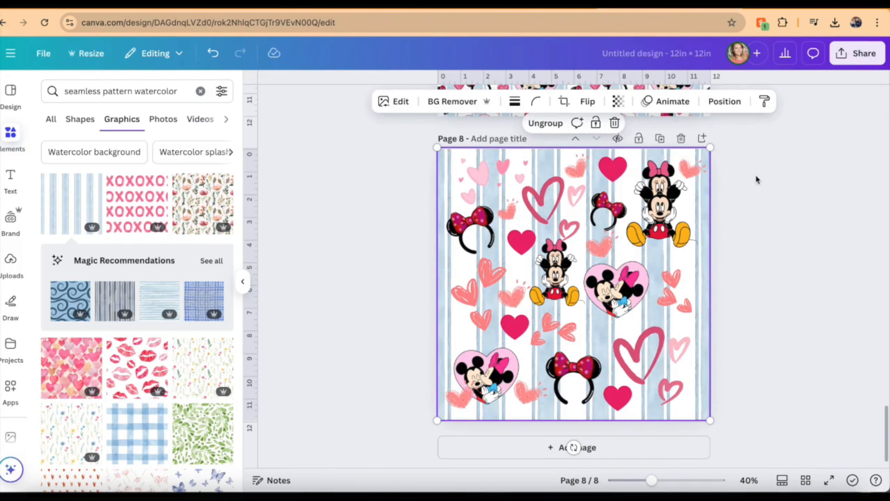
- Duplicate page 8, copy the pattern group on the new page, and offset the copy half a page to the right
left_click(661, 139)
left_click_drag(737, 156, 447, 403)
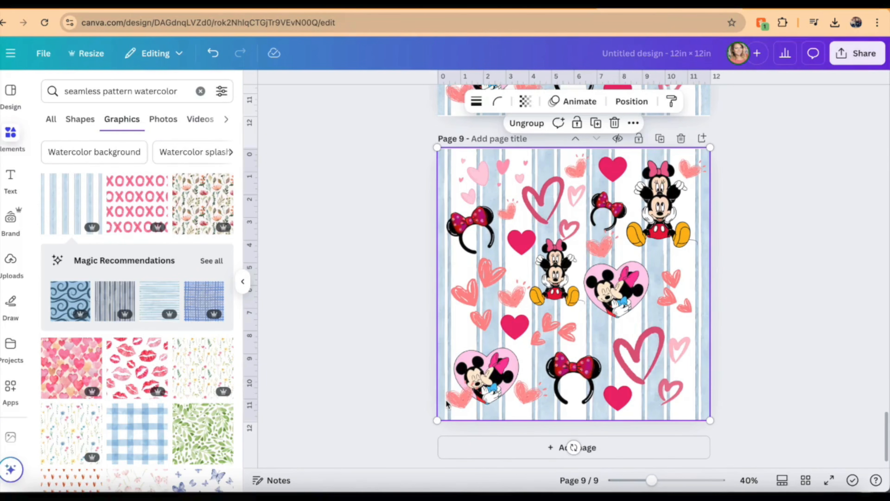
key("super+v")
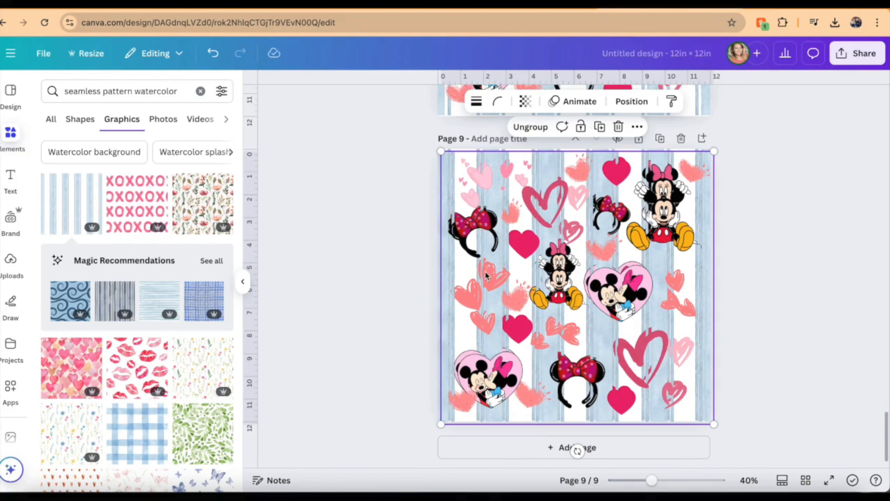
left_click_drag(543, 206, 661, 204)
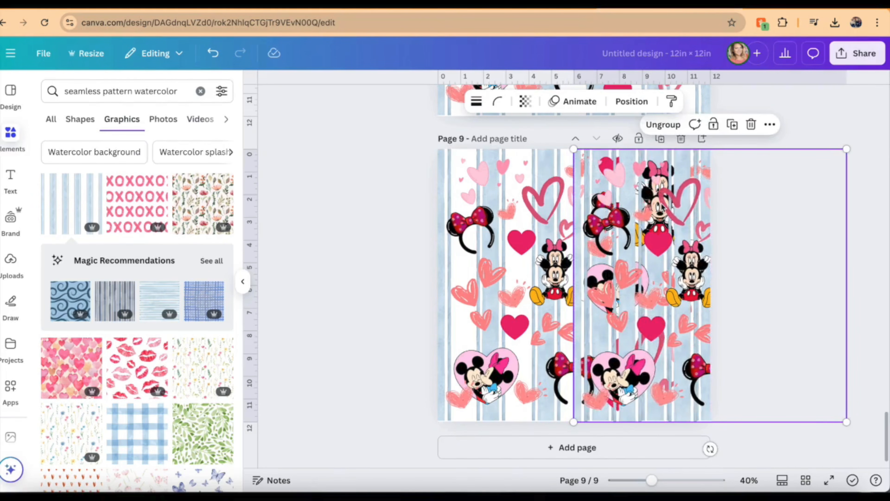
- Shift the original pattern group half a page to the left so both copies meet at the page's vertical centre line
left_click(532, 233)
left_click_drag(533, 233, 395, 229)
left_click(783, 130)
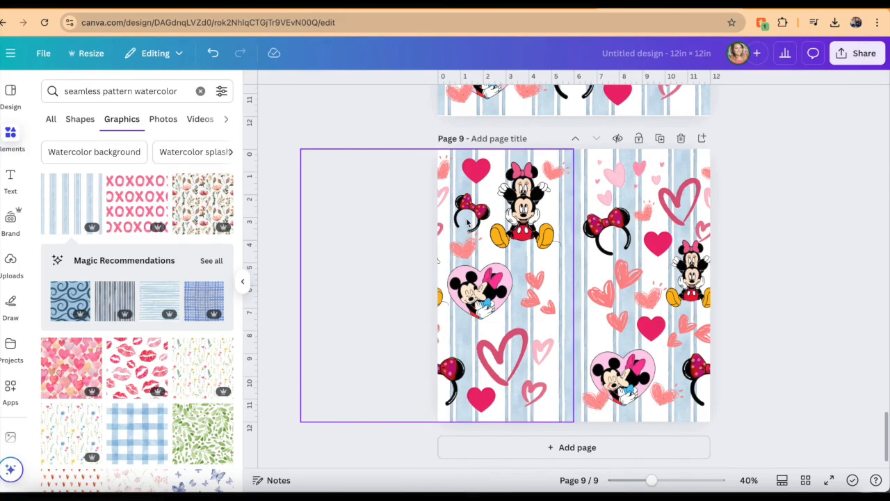
- Duplicate page 8 and ungroup the pattern on the new page 9 into its separate elements
scroll(467, 219, "up", 1)
scroll(468, 219, "up", 6)
left_click(660, 88)
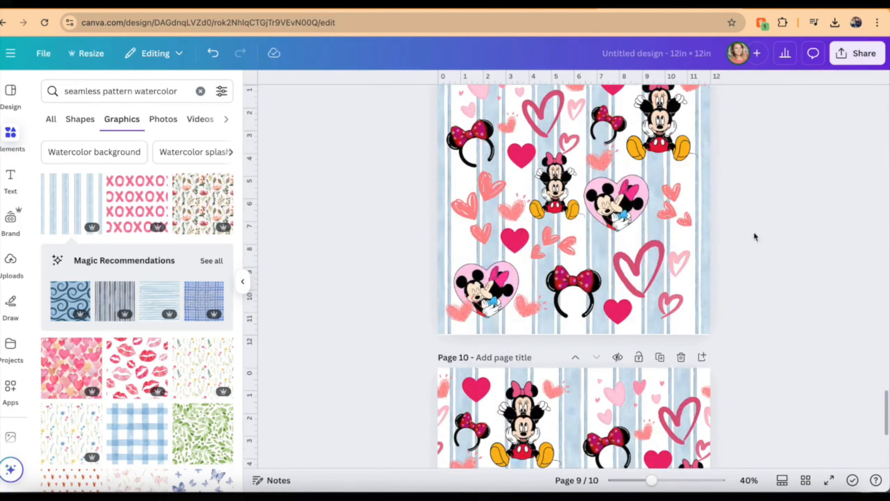
left_click_drag(751, 212, 492, 314)
right_click(556, 190)
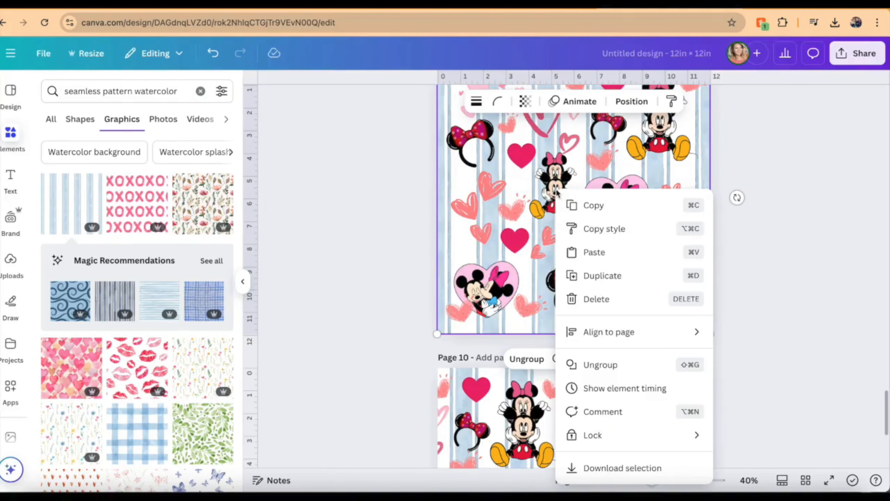
left_click(590, 364)
left_click(766, 163)
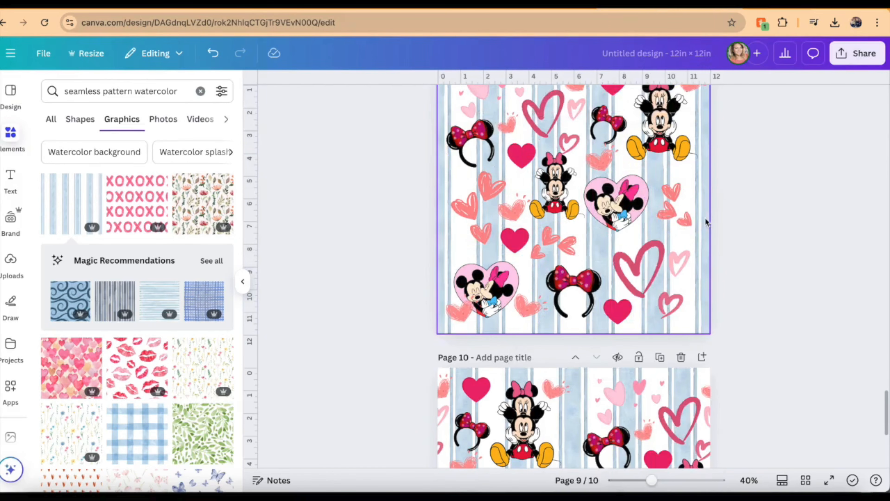
- Place a small, tilted Minnie headband from page 9 on the vertical centre seam of page 10, beside the stacked characters
scroll(705, 218, "down", 4)
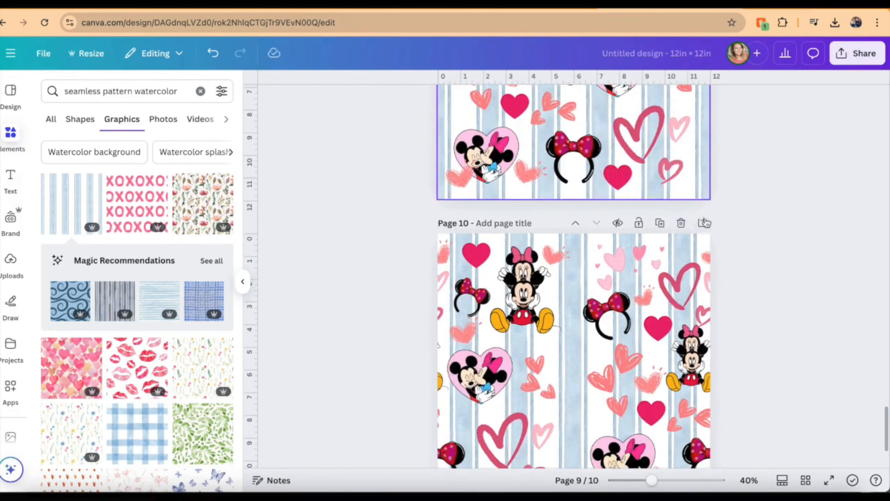
left_click(582, 151)
left_click_drag(582, 150, 578, 286)
left_click_drag(571, 352, 592, 348)
left_click_drag(611, 312, 573, 352)
- Fill the rest of page 10's centre seam with a solid red heart, a coral heart cluster and a small coral heart
scroll(561, 291, "down", 3)
left_click(557, 300)
left_click_drag(526, 378, 572, 388)
left_click_drag(585, 344, 587, 331)
left_click_drag(568, 393, 563, 393)
left_click_drag(562, 393, 562, 393)
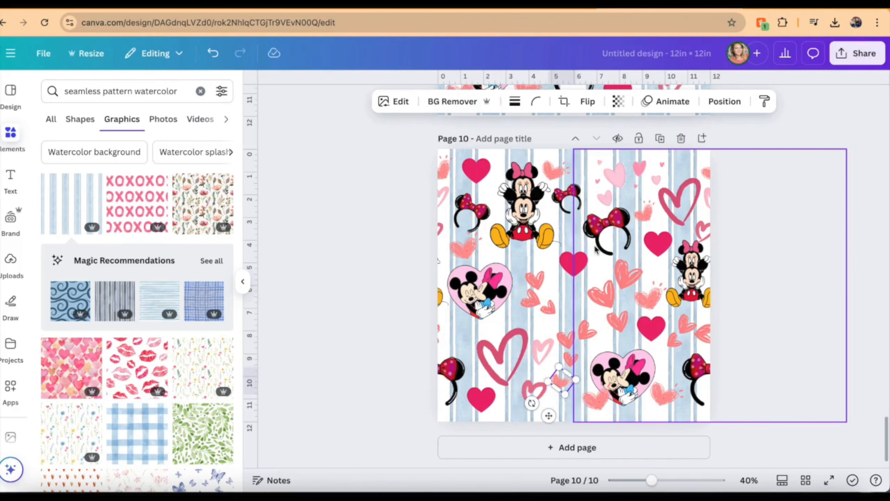
- Duplicate page 10 and group everything on the new page 11 into one object
scroll(623, 212, "up", 1)
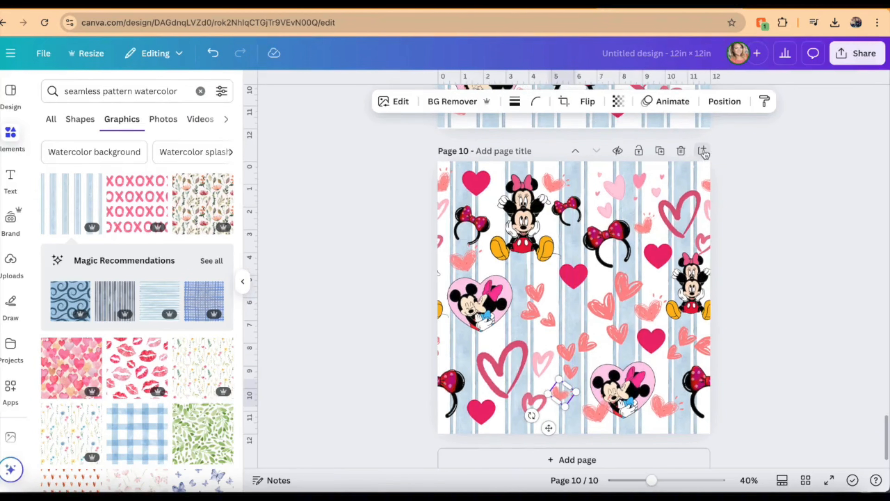
left_click(660, 151)
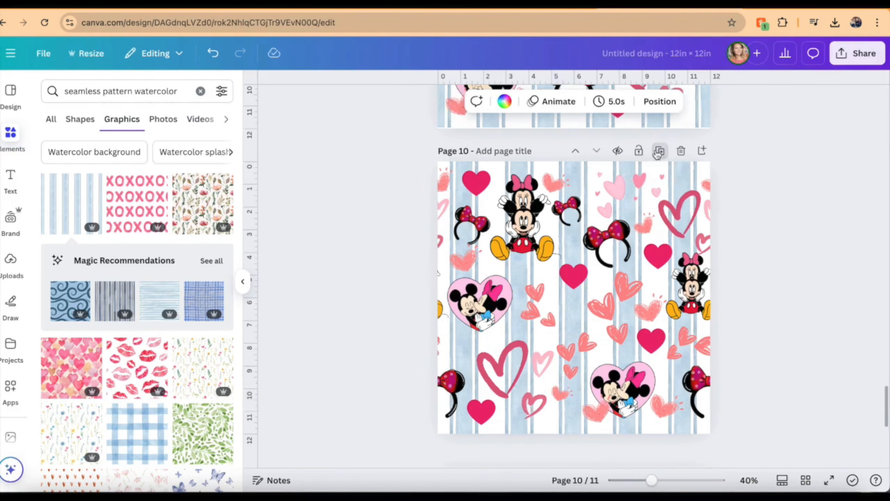
left_click_drag(844, 169, 413, 304)
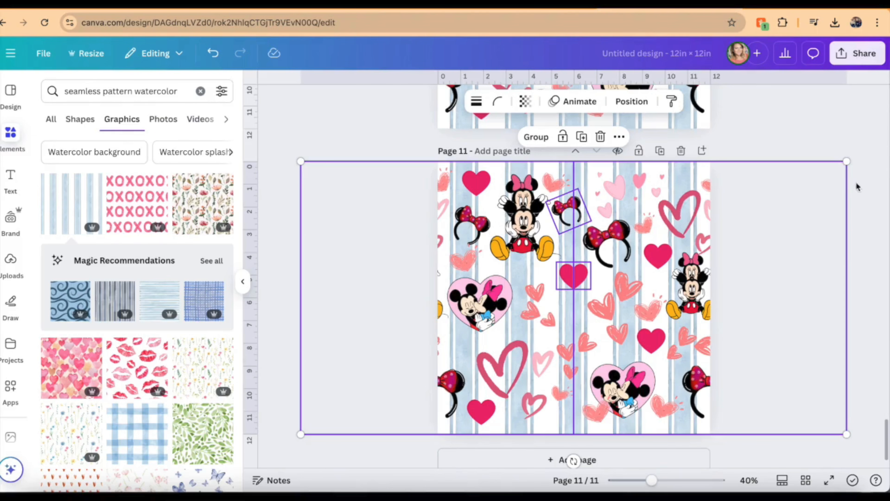
left_click_drag(866, 160, 364, 434)
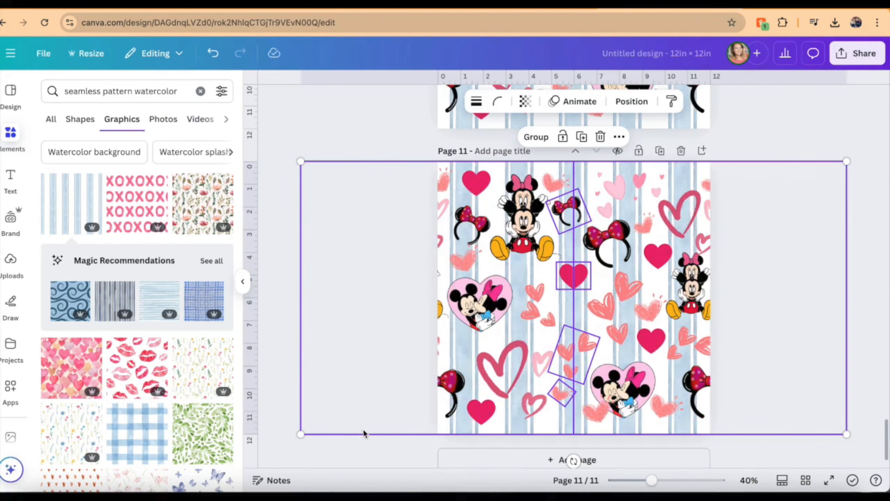
key("ctrl+g")
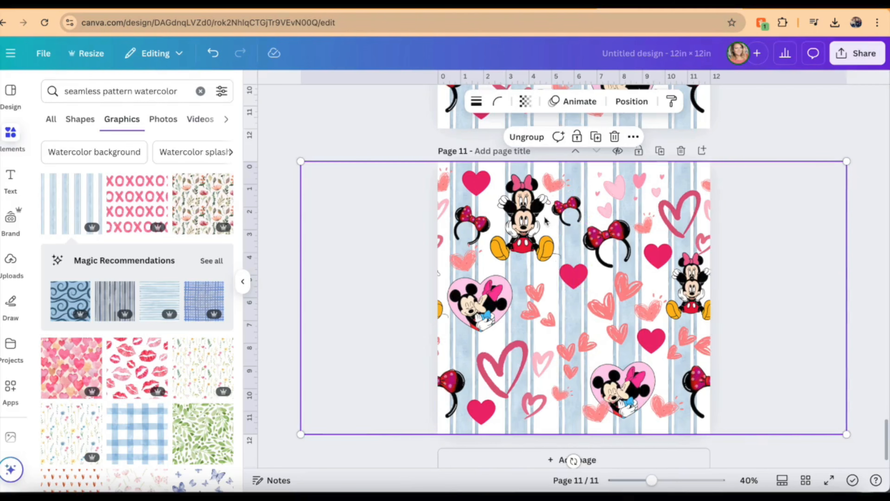
- Offset two copies of the page 11 group half a page up and half a page down, meeting at the horizontal centre line
left_click_drag(524, 211, 526, 146)
left_click_drag(500, 238, 508, 171)
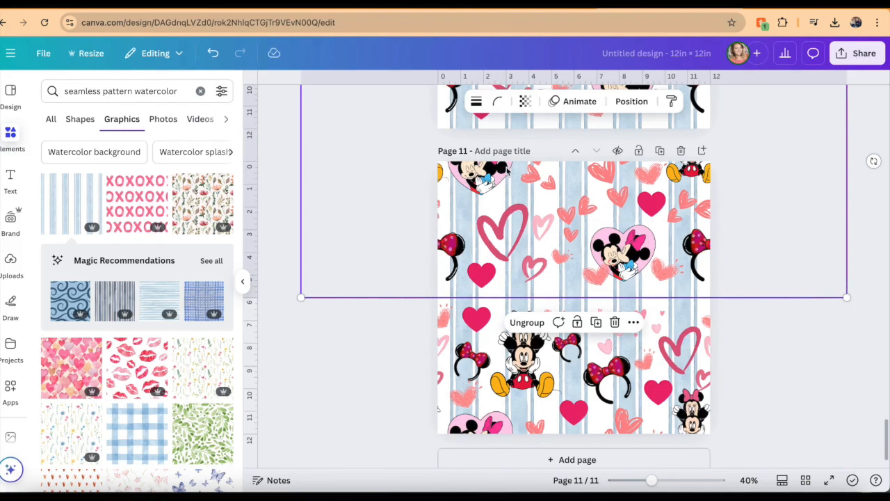
left_click(376, 350)
scroll(376, 350, "down", 1)
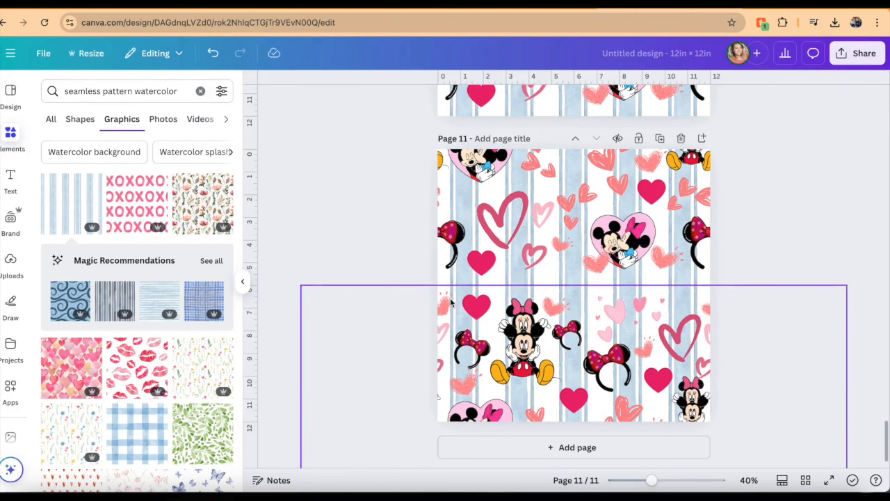
- Copy the coral heart cluster onto page 11, shrink it and place it on the horizontal seam above the stacked characters
scroll(473, 151, "up", 3)
scroll(568, 143, "up", 5)
left_click_drag(578, 161, 576, 414, "alt")
scroll(576, 414, "down", 6)
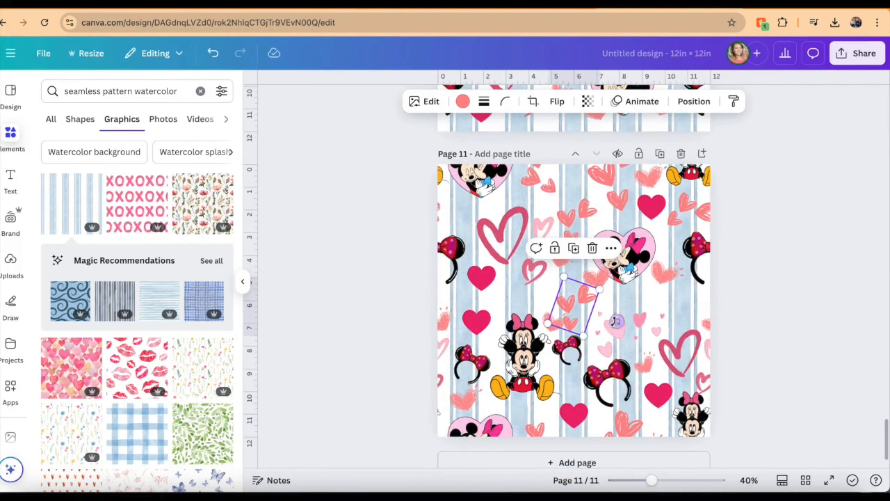
left_click_drag(616, 319, 594, 265)
left_click_drag(603, 300, 530, 291)
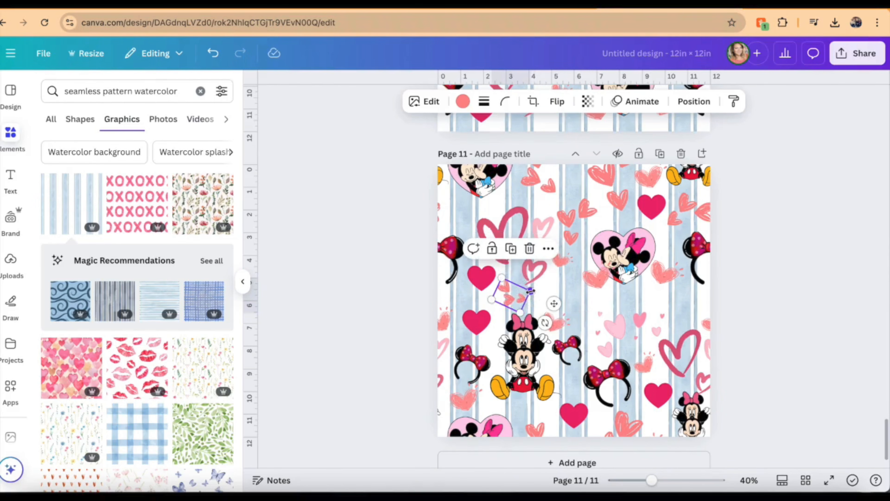
- Scatter copies of the Minnie headband across the gaps on page 11, varying their tilt and size
scroll(603, 165, "up", 3)
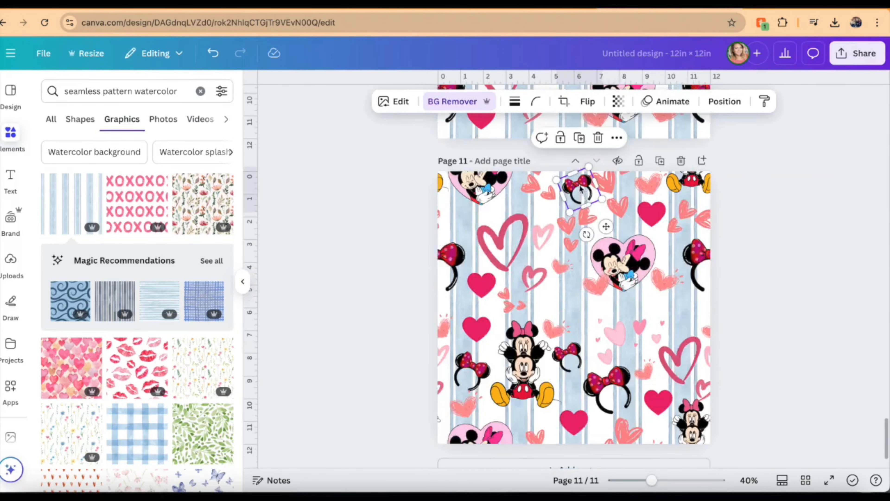
left_click_drag(580, 190, 616, 323)
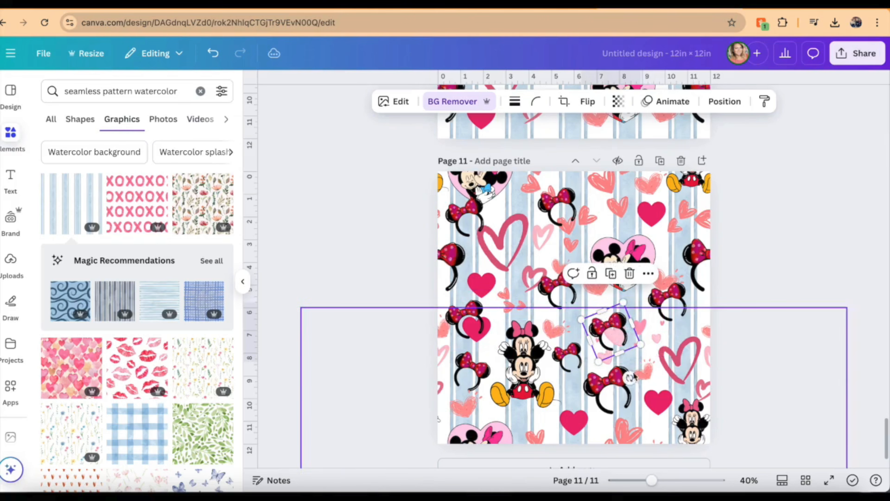
left_click_drag(611, 379, 590, 377)
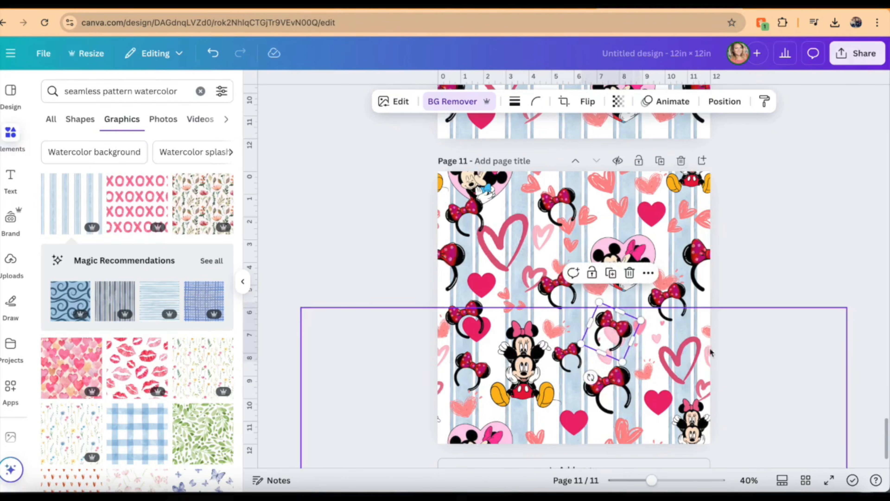
scroll(564, 394, "down", 1)
left_click_drag(611, 304, 568, 390)
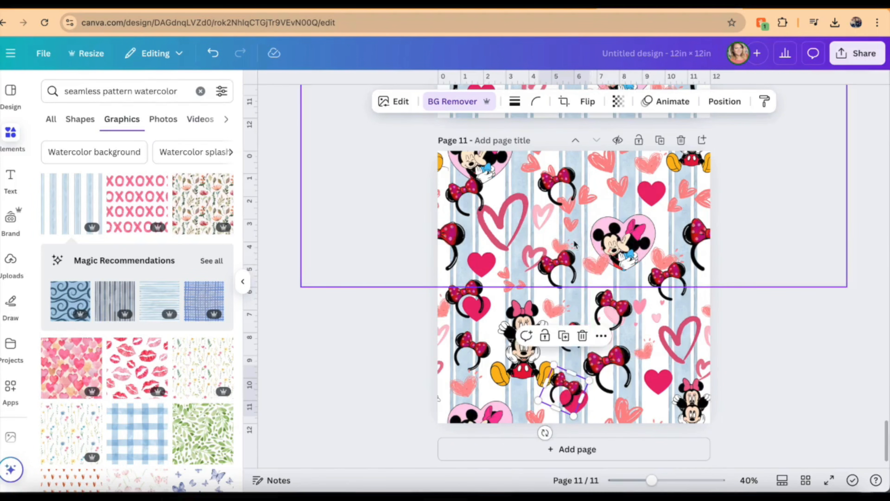
- Download the pattern as a JPG at size 3.125 (6,250 × 6,250 px) and quality 100
left_click(851, 64)
left_click(677, 281)
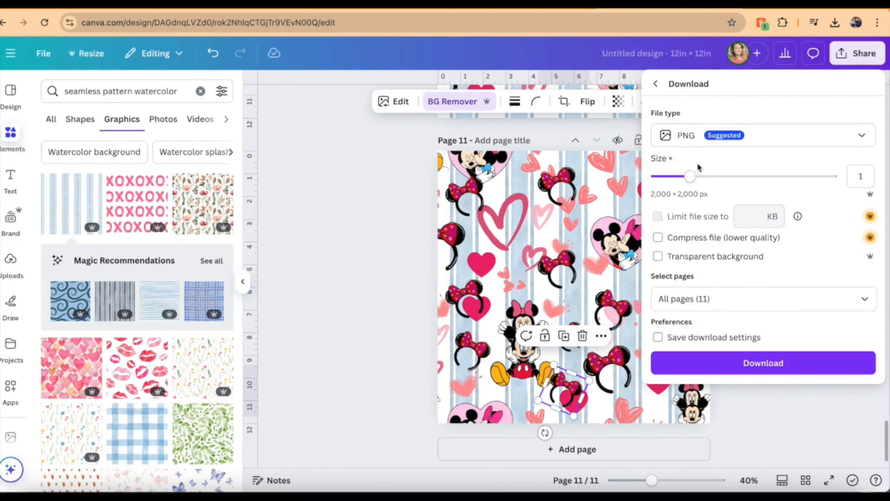
left_click_drag(690, 176, 828, 178)
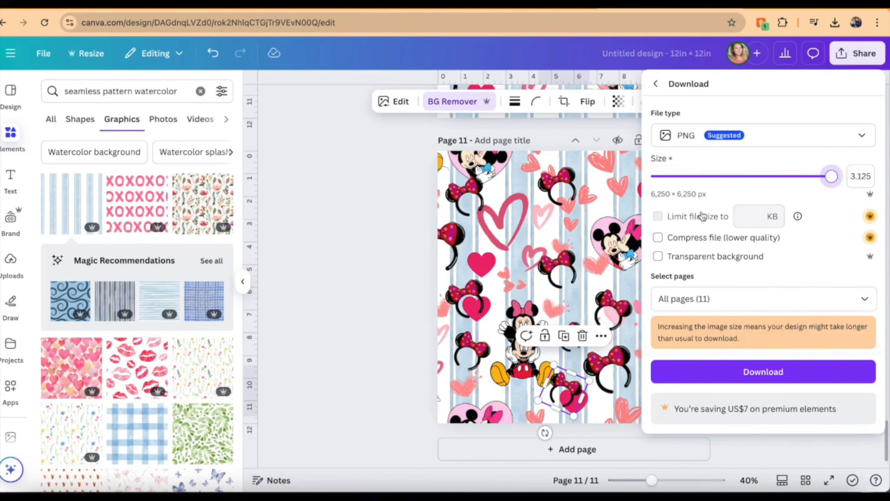
left_click(706, 145)
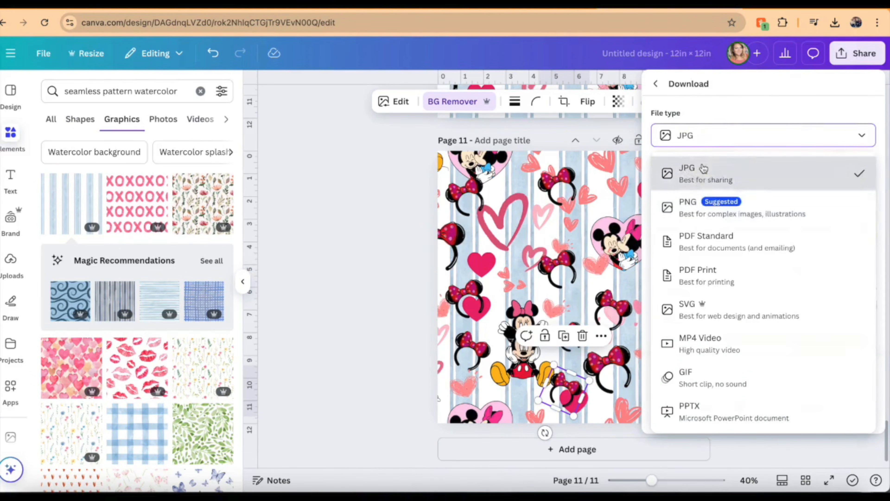
left_click(736, 174)
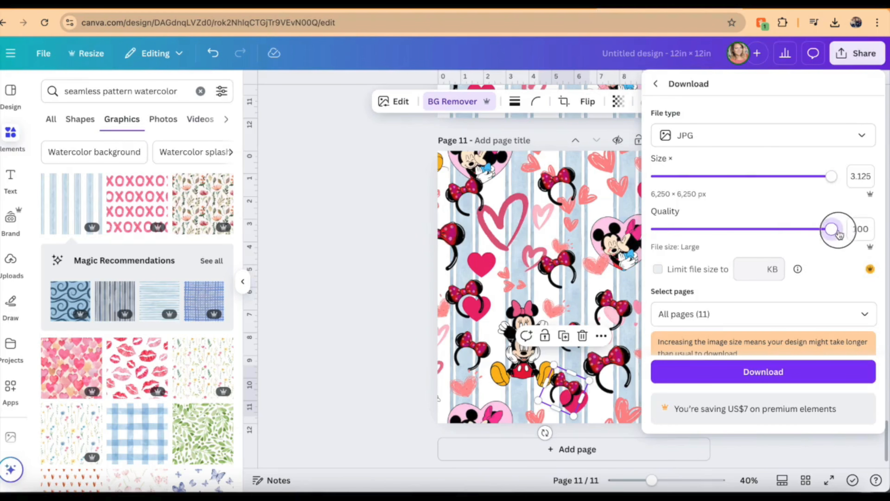
left_click(729, 386)
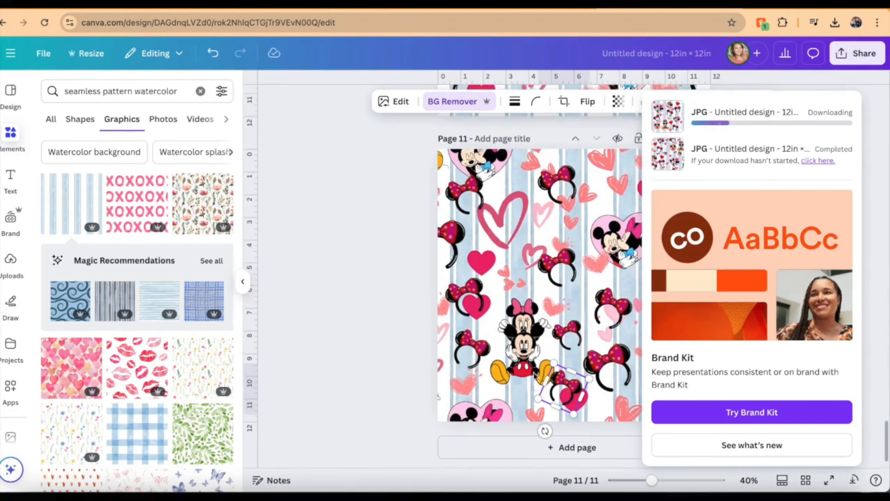
- Add a blank page 12 and upload the downloaded pattern JPG from the computer
left_click(322, 242)
left_click(496, 443)
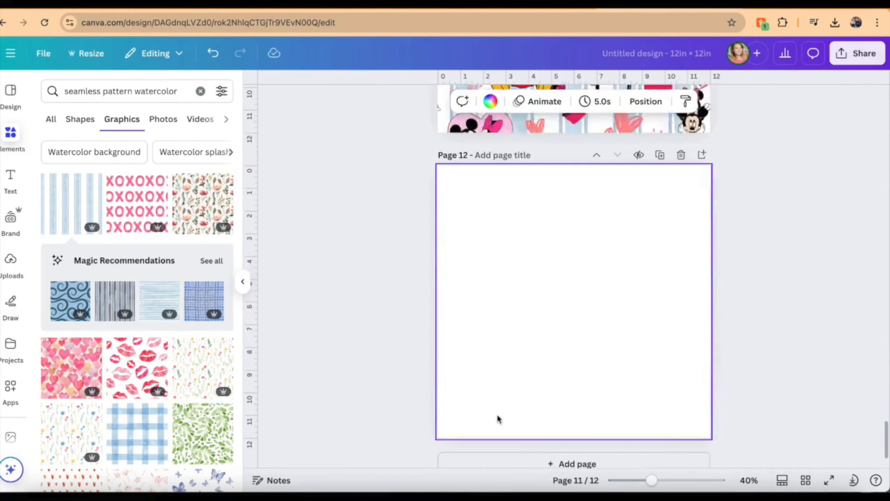
left_click(70, 497)
left_click_drag(504, 108, 180, 314)
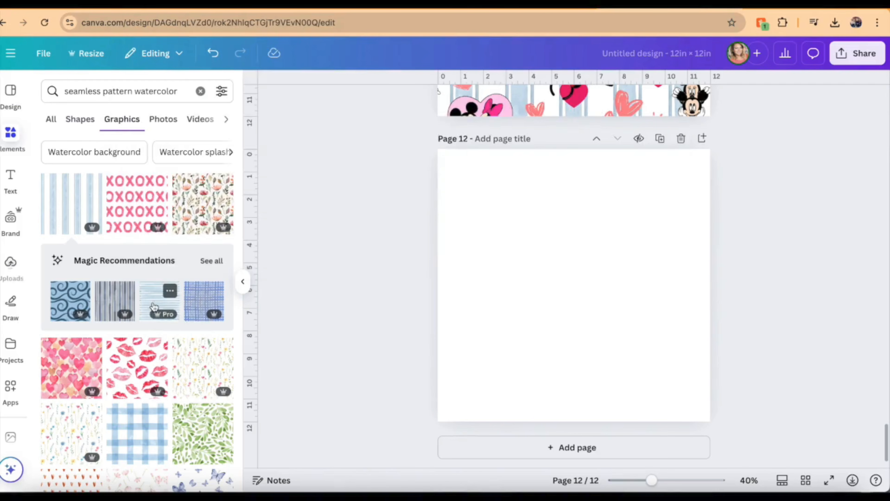
- Insert the newly uploaded pattern image with the scattered headbands onto page 12
left_click(7, 279)
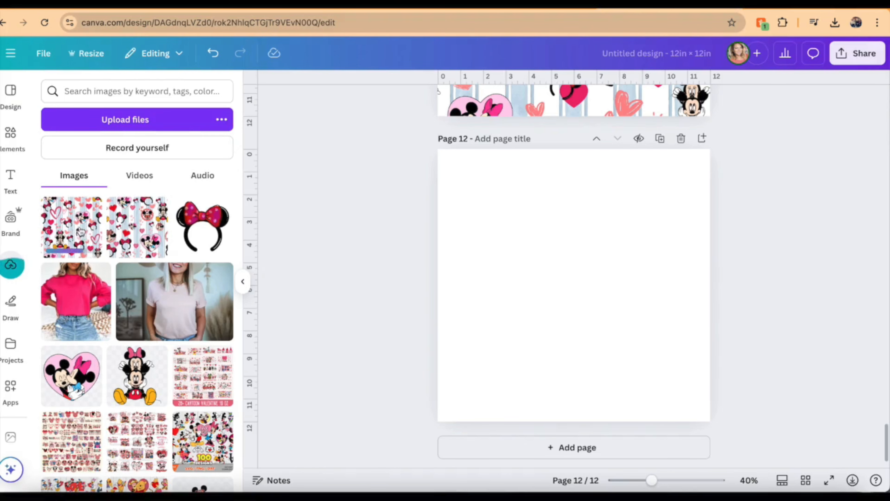
left_click(78, 234)
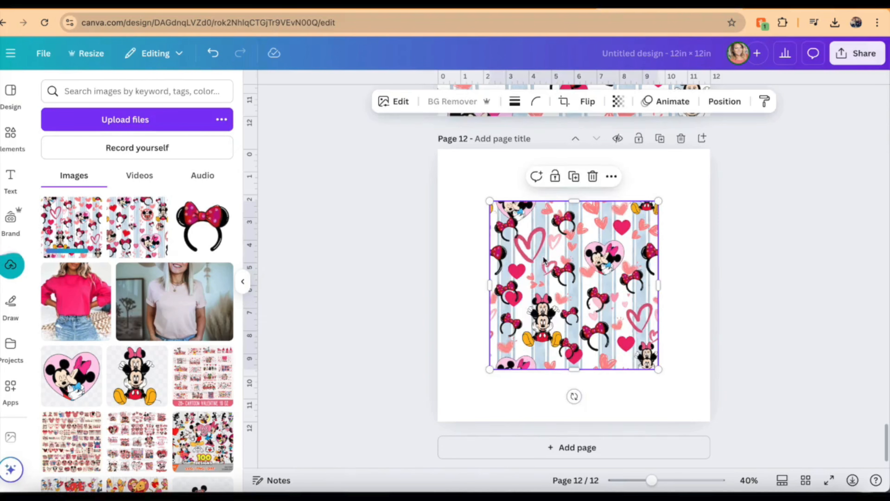
scroll(549, 260, "up", 5)
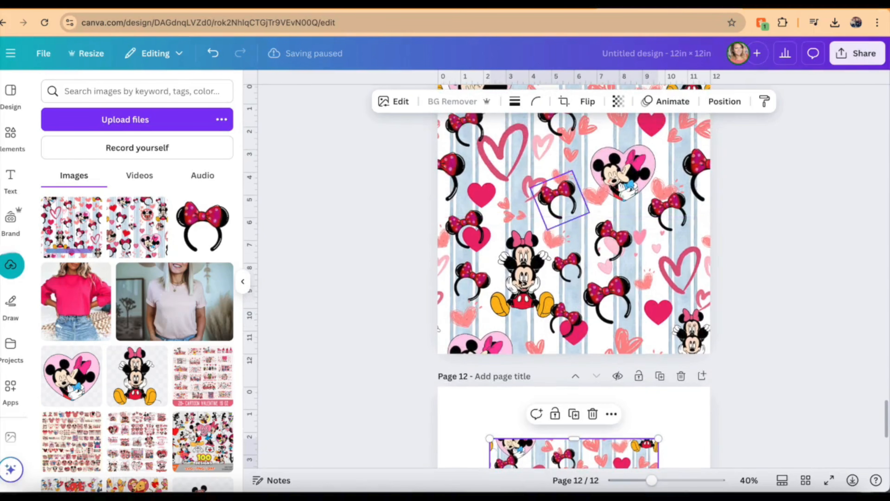
scroll(512, 305, "up", 3)
scroll(543, 389, "down", 7)
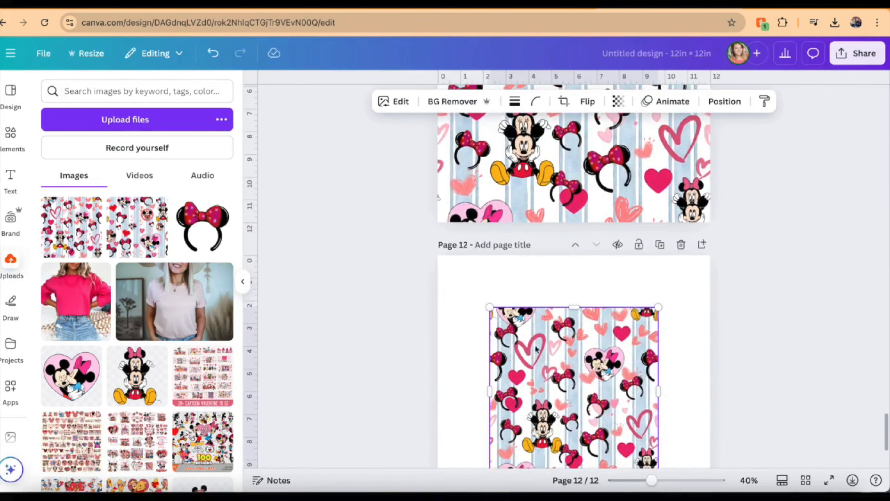
- Fit the pattern image into the upper-left quarter of page 12 and place a copy flush beside it in the upper-right quarter
left_click_drag(542, 386, 491, 337)
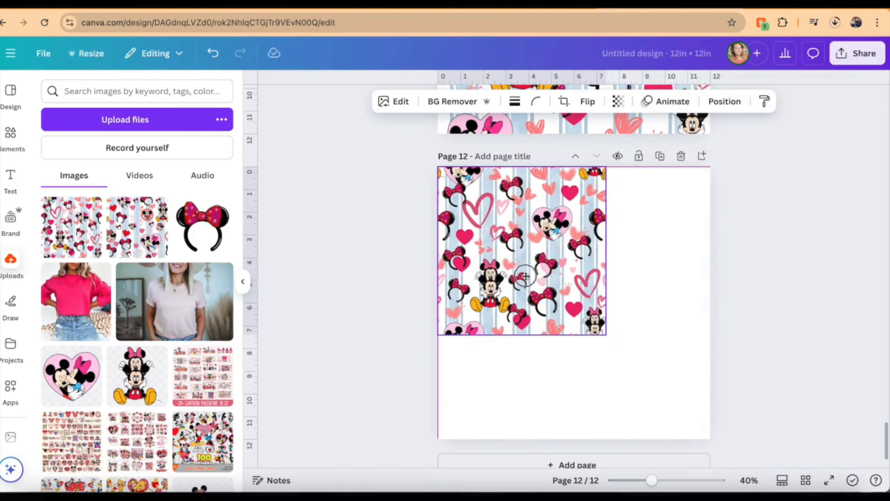
left_click_drag(606, 334, 559, 312)
left_click_drag(534, 267, 670, 265)
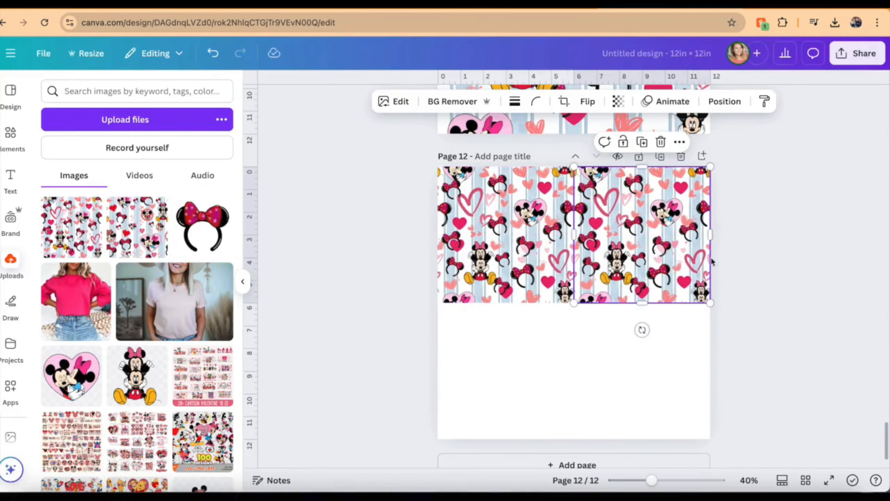
- Copy the upper pair of pattern images into the lower half of page 12, flush beneath them, and clear the selection
left_click_drag(742, 243, 522, 393)
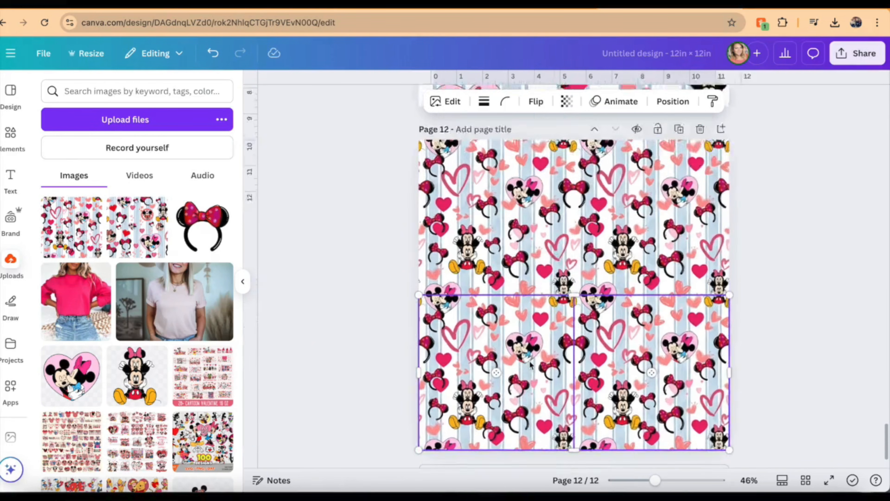
scroll(522, 394, "up", 10)
scroll(525, 333, "left", 4)
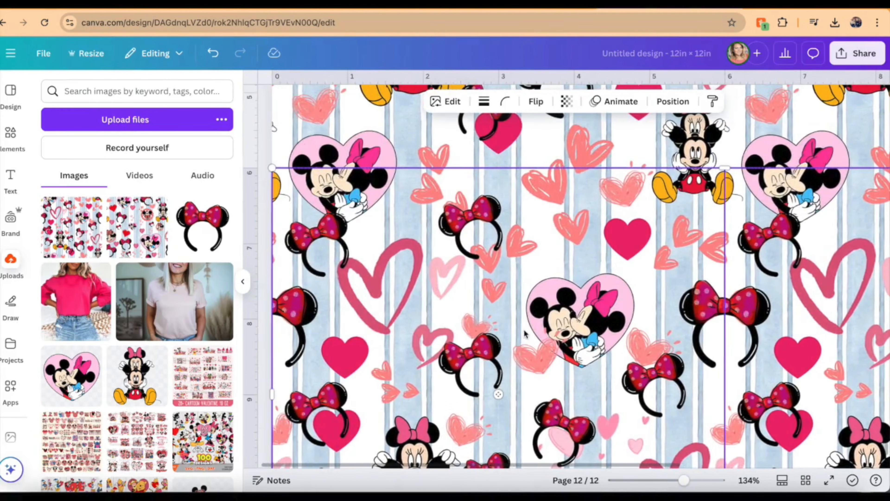
left_click(266, 143)
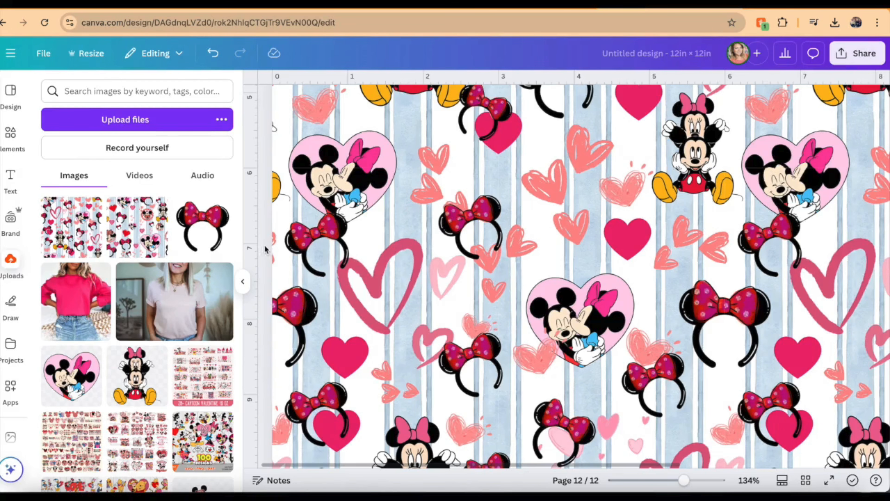
- Examine the seams between the four pattern tiles on page 12 up close and across the whole page
scroll(264, 245, "right", 10)
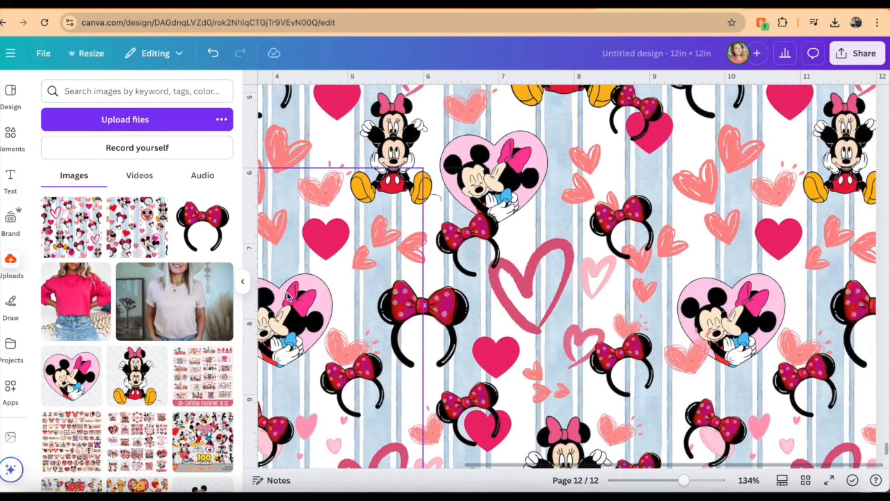
scroll(288, 297, "down", 5)
scroll(288, 296, "up", 10)
scroll(287, 297, "down", 10, "ctrl")
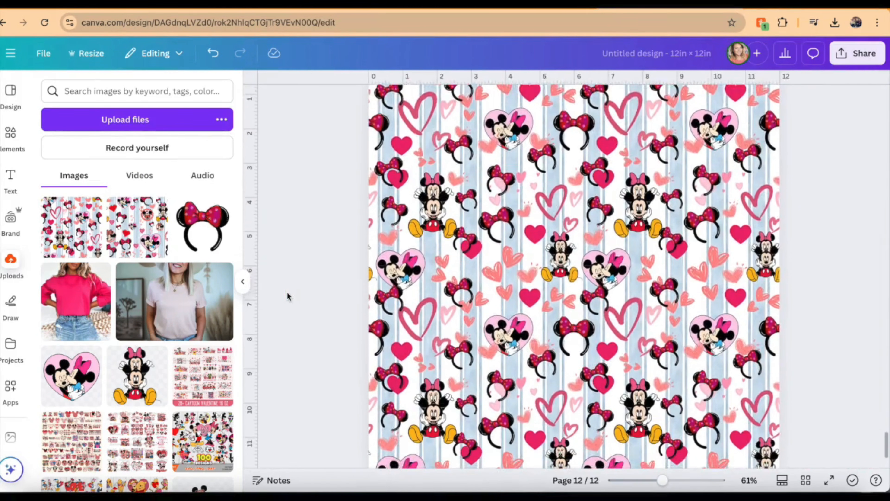
scroll(287, 296, "down", 1)
scroll(327, 282, "up", 1)
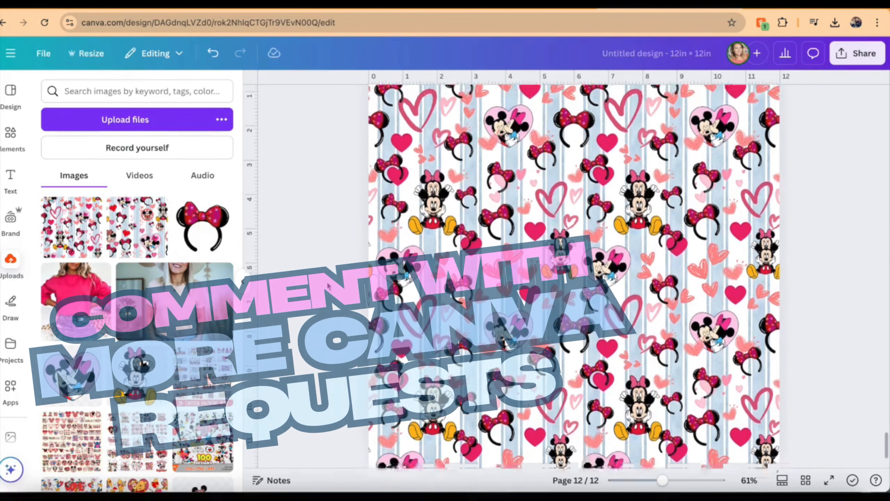
scroll(327, 282, "down", 3)
scroll(357, 242, "up", 3)
scroll(327, 220, "up", 10)
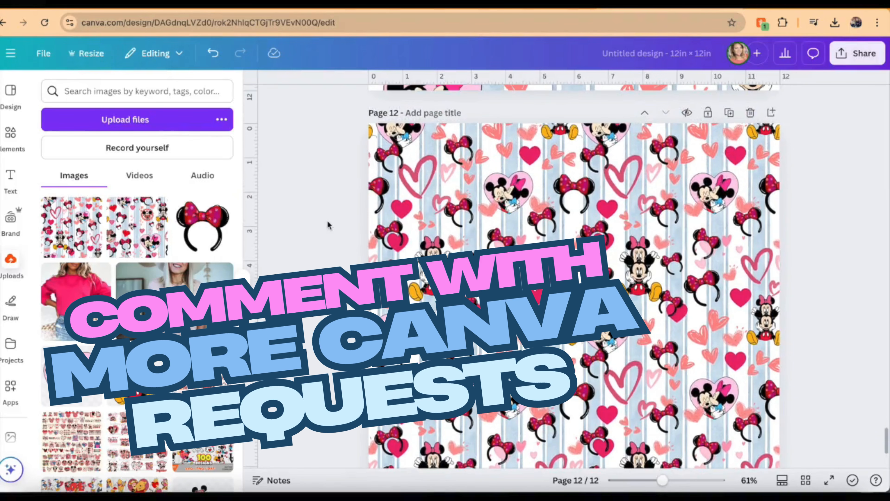
scroll(327, 220, "up", 5)
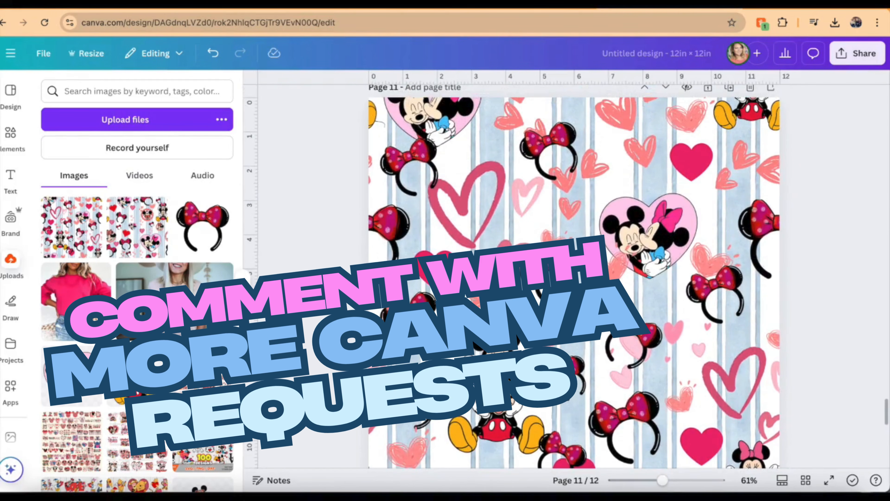
scroll(327, 220, "down", 4)
scroll(327, 220, "down", 5)
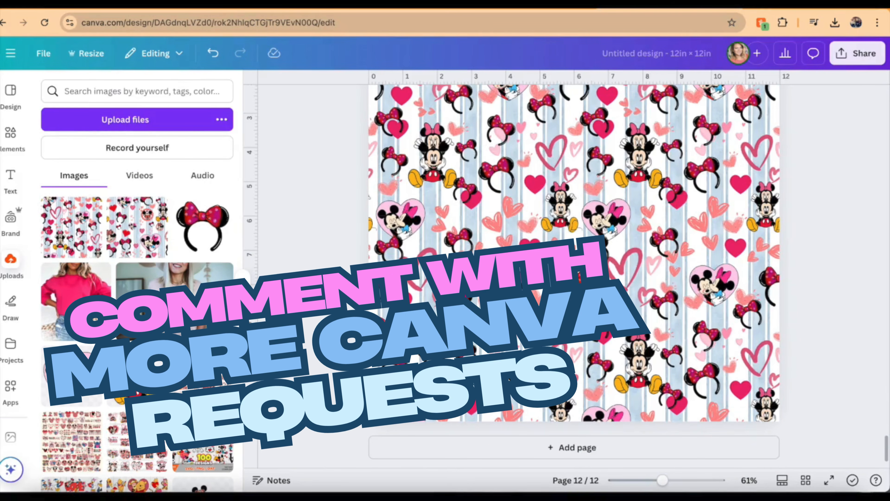
scroll(322, 204, "up", 2)
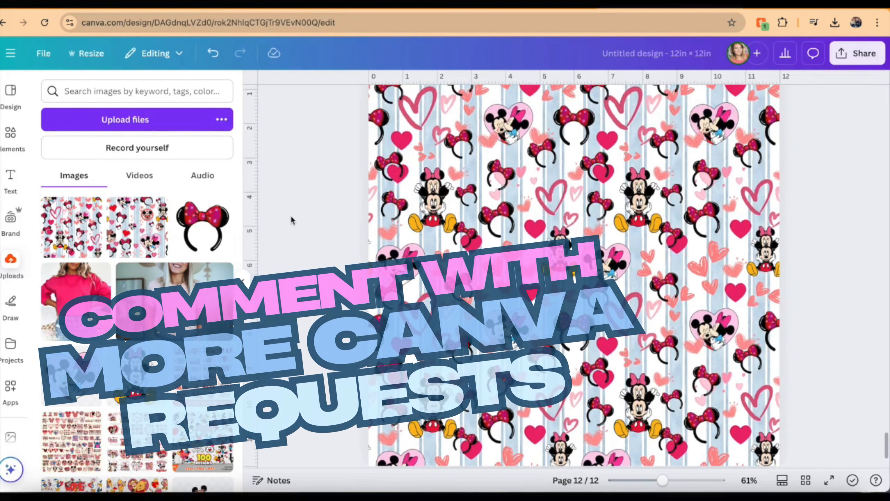
scroll(291, 217, "up", 1)
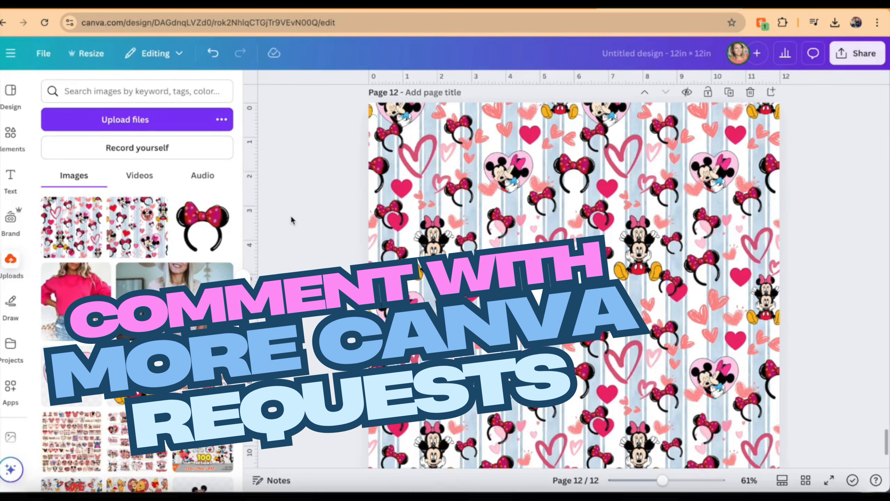